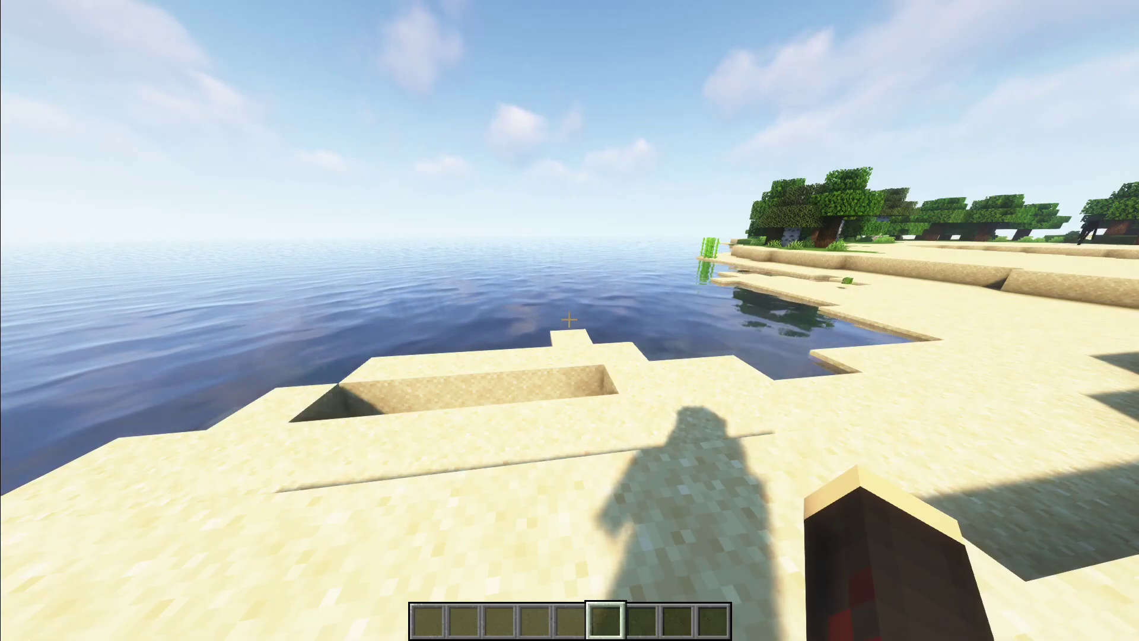
Set the render distance to 12 chunks and the brightness to Bright in Video Settings, and open the shader options
mouse_move(569, 320)
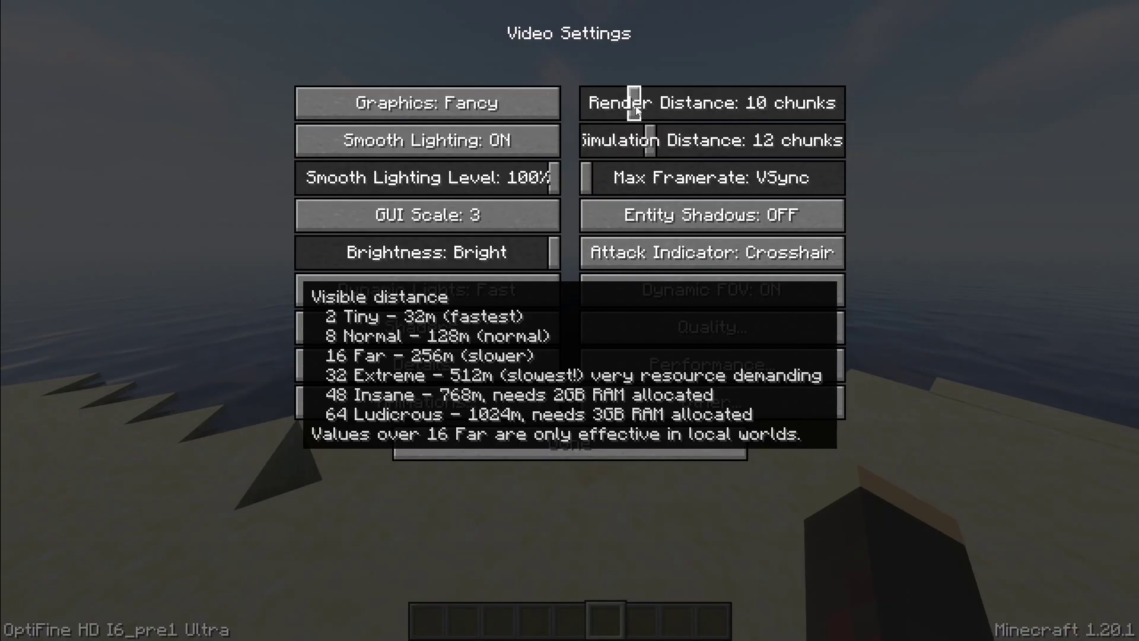
left_click_drag(636, 111, 785, 117)
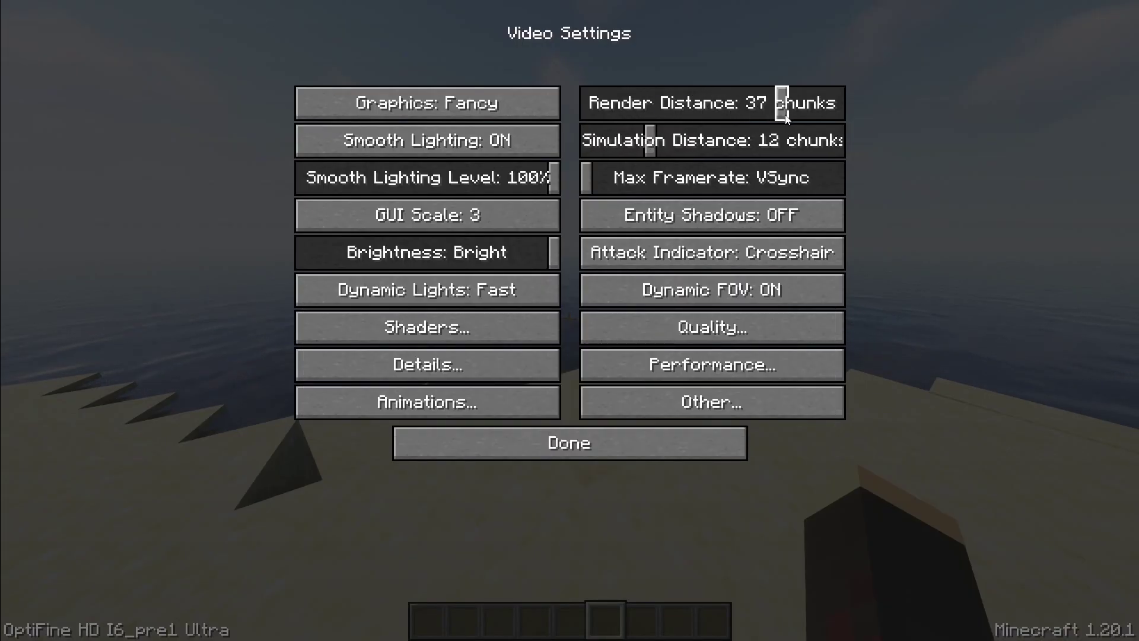
left_click_drag(374, 254, 571, 268)
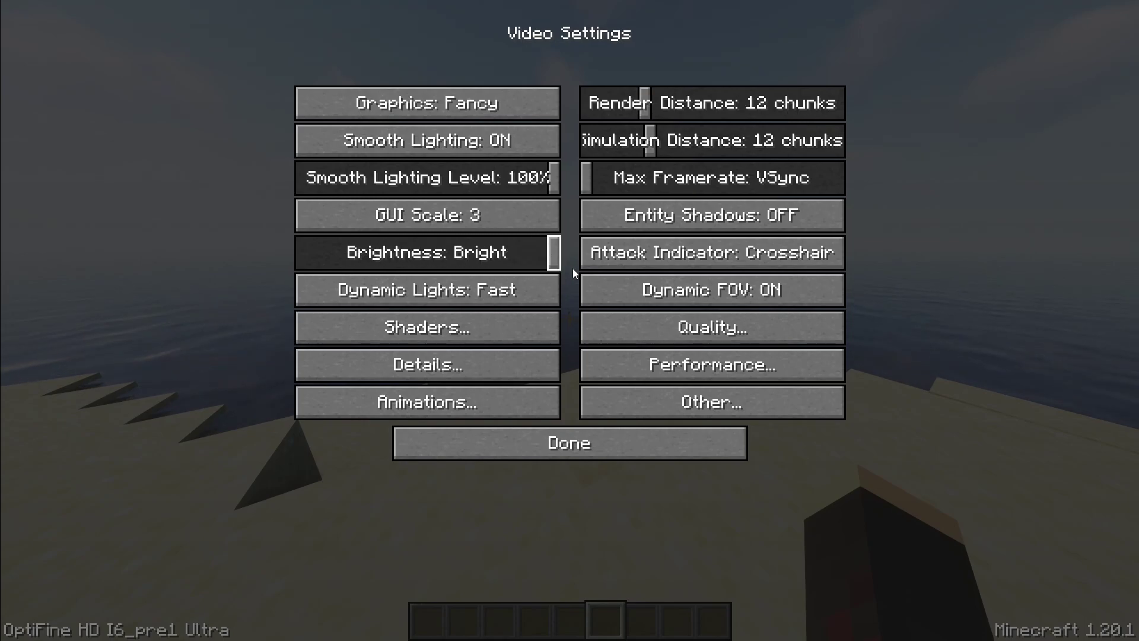
left_click(471, 330)
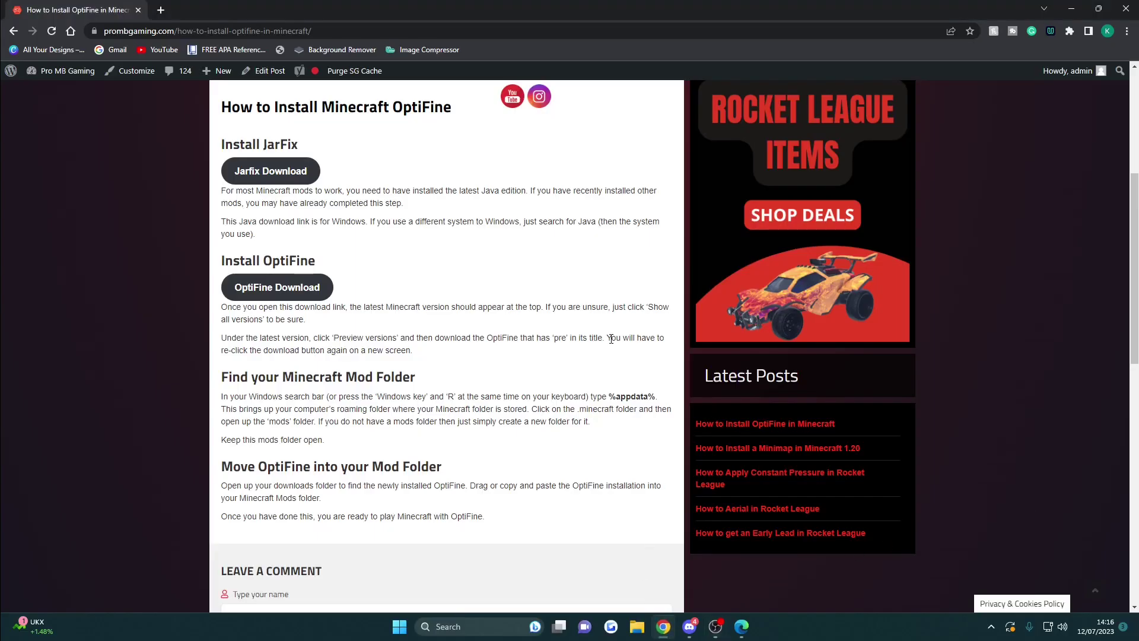
Review the "How to Install Minecraft OptiFine" guide and its Java download page, closing that page to return to the guide
scroll(415, 261, "up", 2)
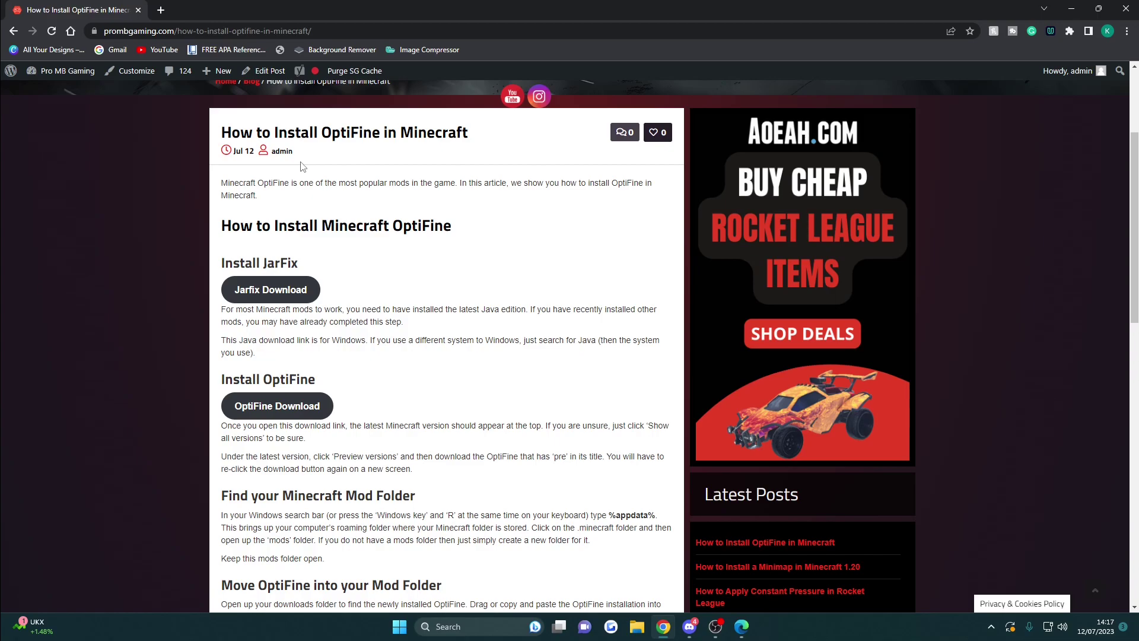
scroll(278, 201, "up", 1)
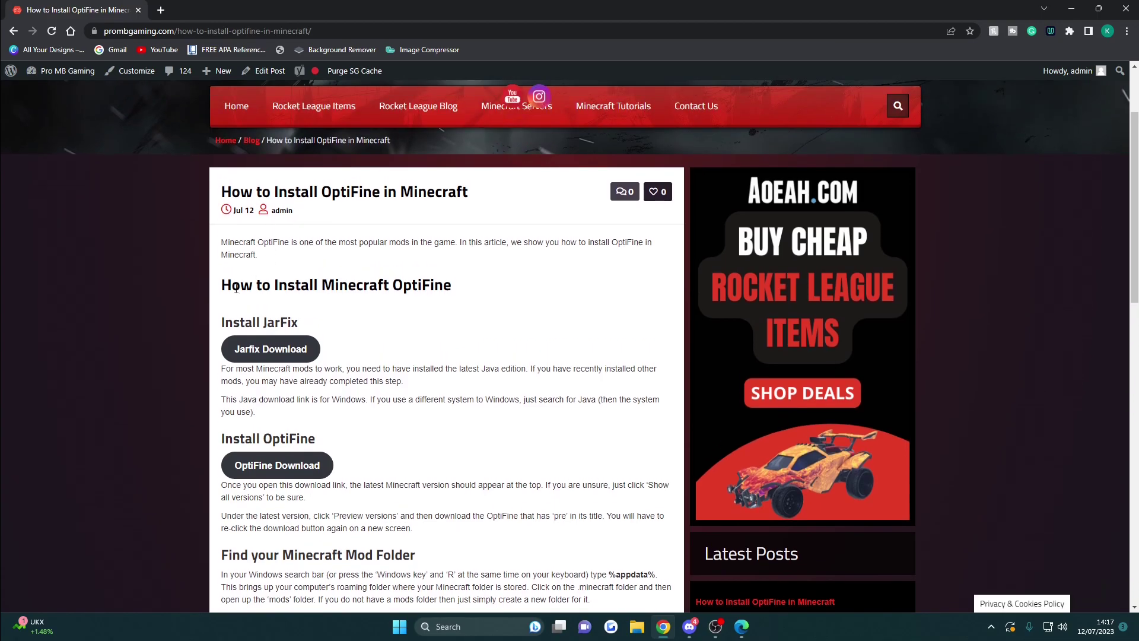
left_click_drag(222, 285, 458, 294)
left_click(420, 286)
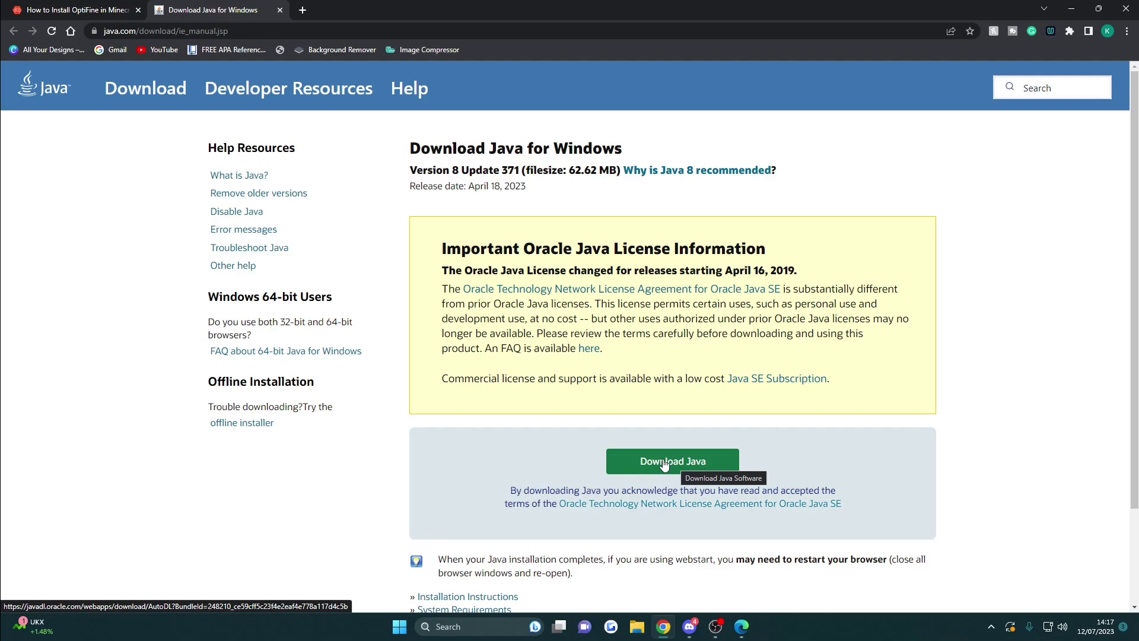
left_click(280, 10)
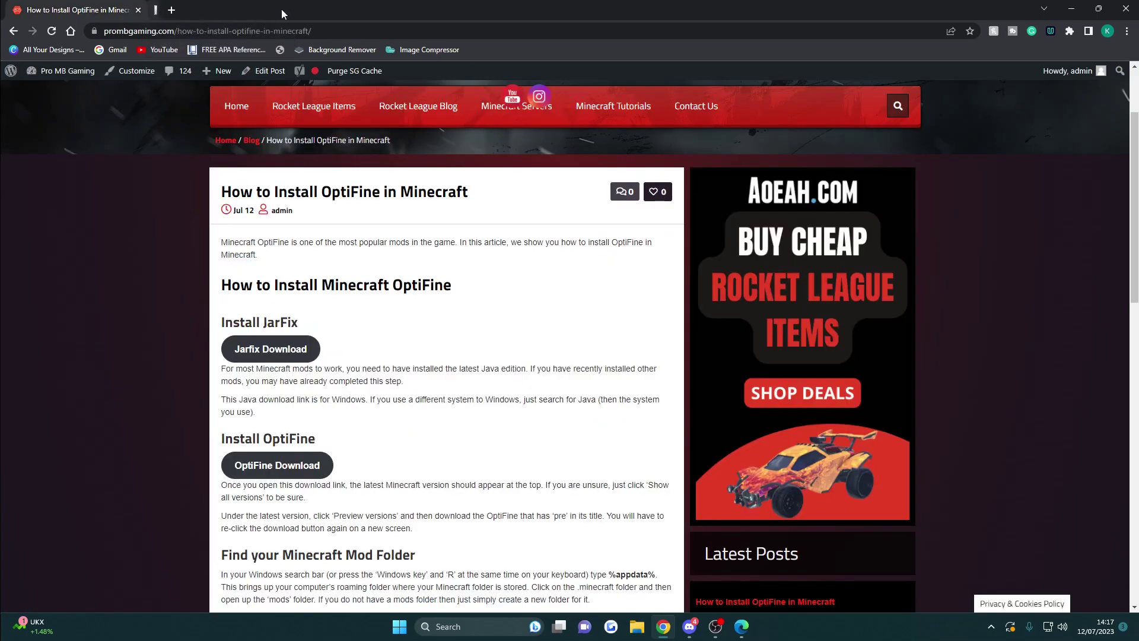
scroll(417, 362, "down", 2)
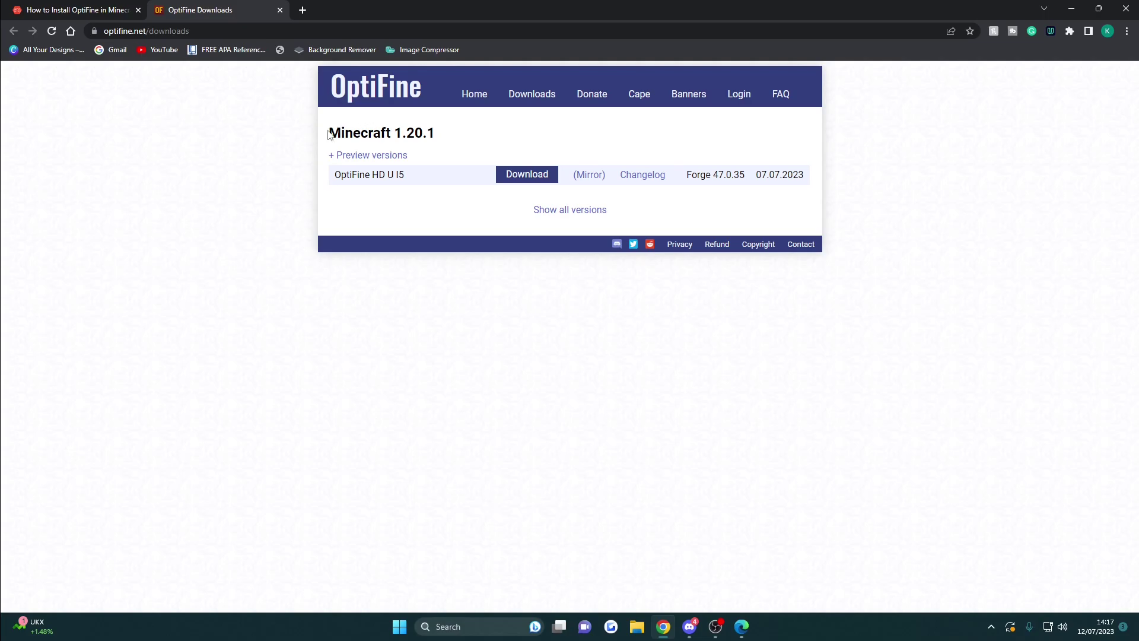
Show all OptiFine versions and look through the list of Minecraft releases they support
left_click_drag(329, 130, 383, 134)
left_click(424, 133)
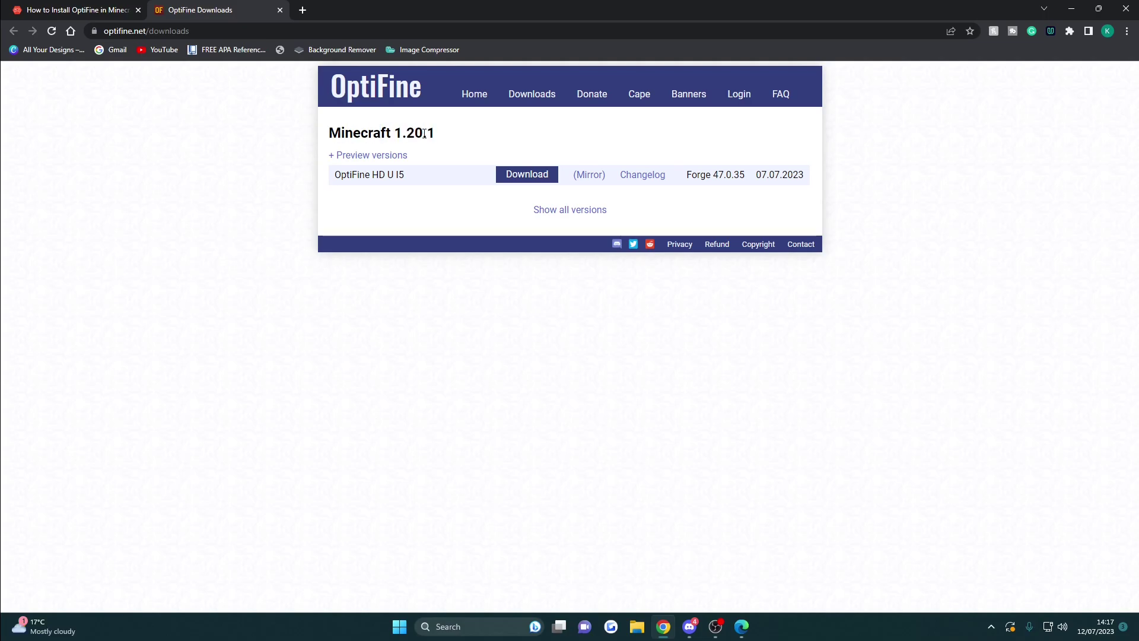
left_click(550, 211)
scroll(374, 210, "down", 15)
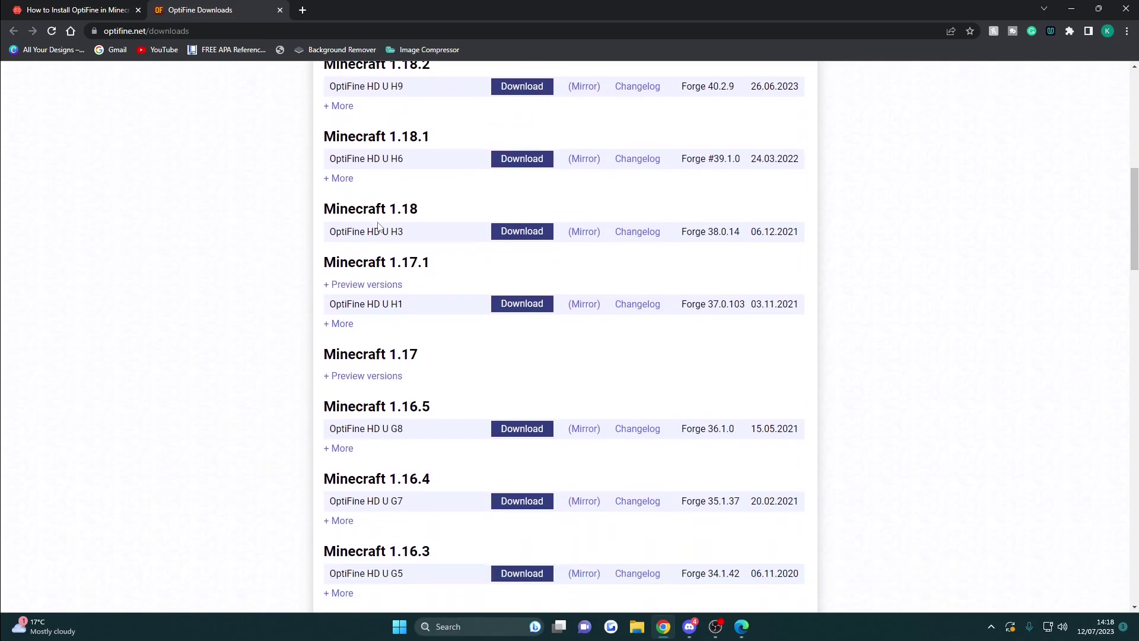
scroll(400, 337, "up", 5)
scroll(400, 337, "up", 10)
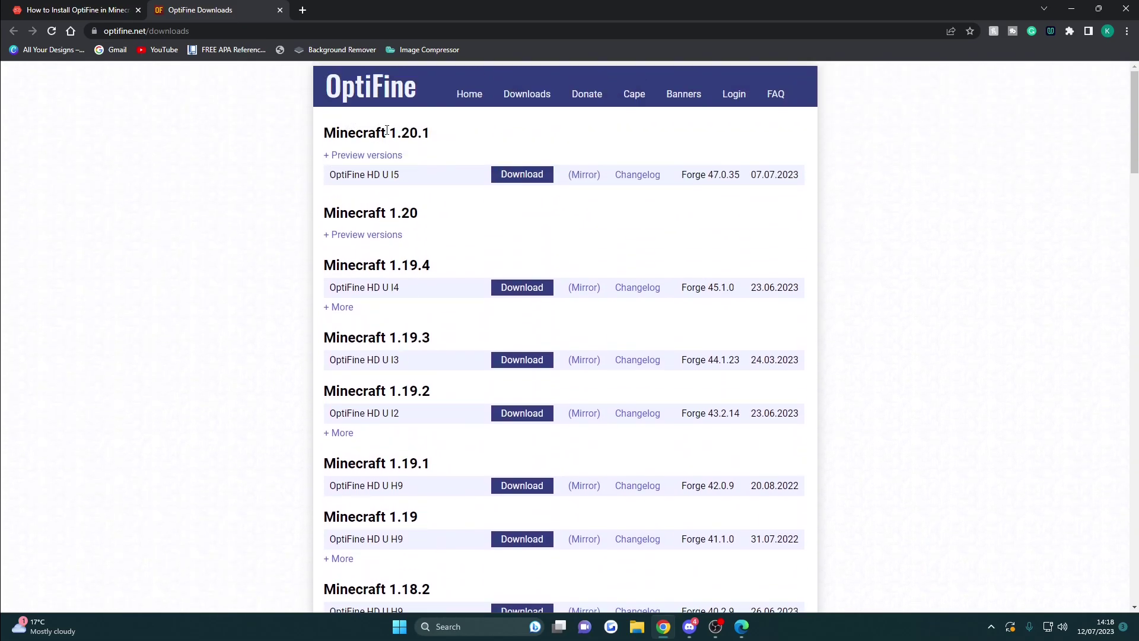
Download the preview version OptiFine HD U I6 pre1 for Minecraft 1.20.1, skipping the advertisement page
left_click(360, 156)
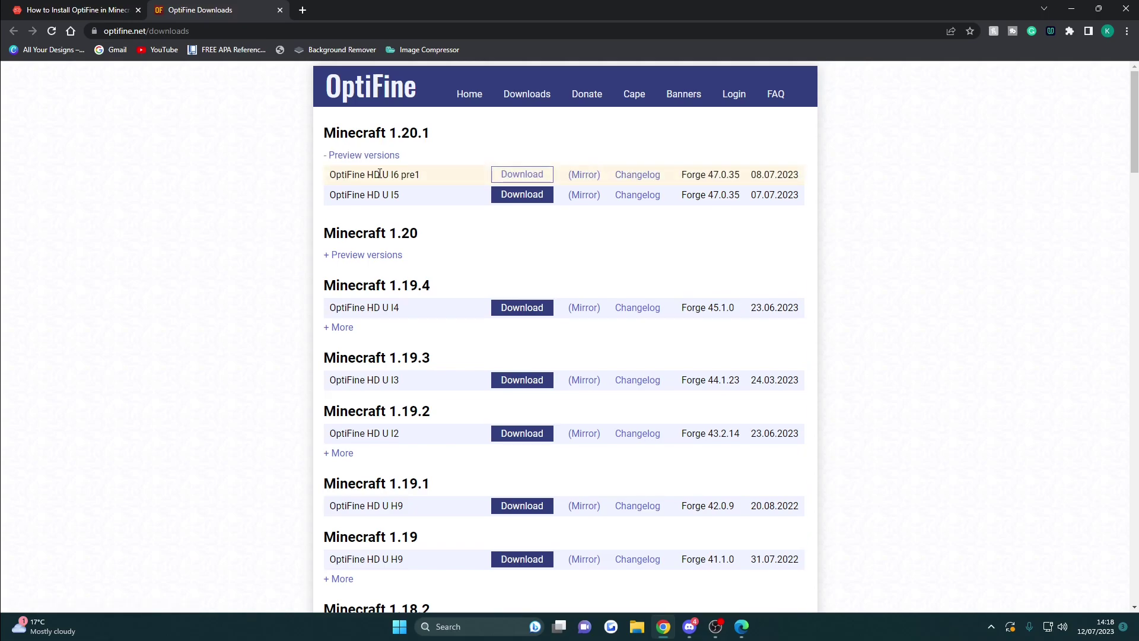
left_click(517, 177)
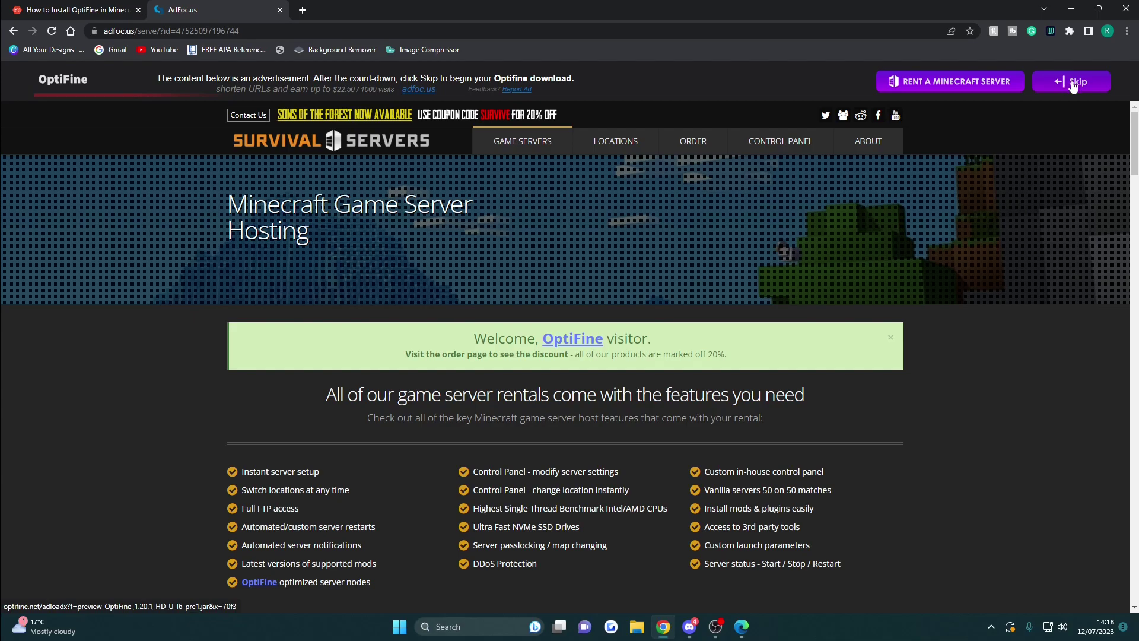
left_click(1071, 85)
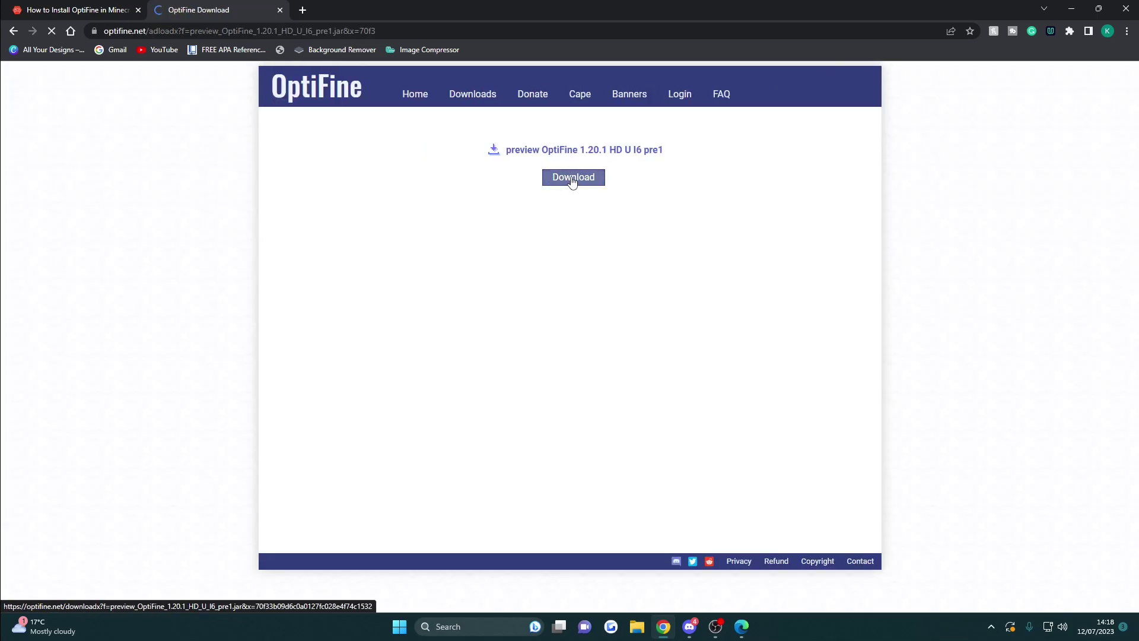
left_click(574, 179)
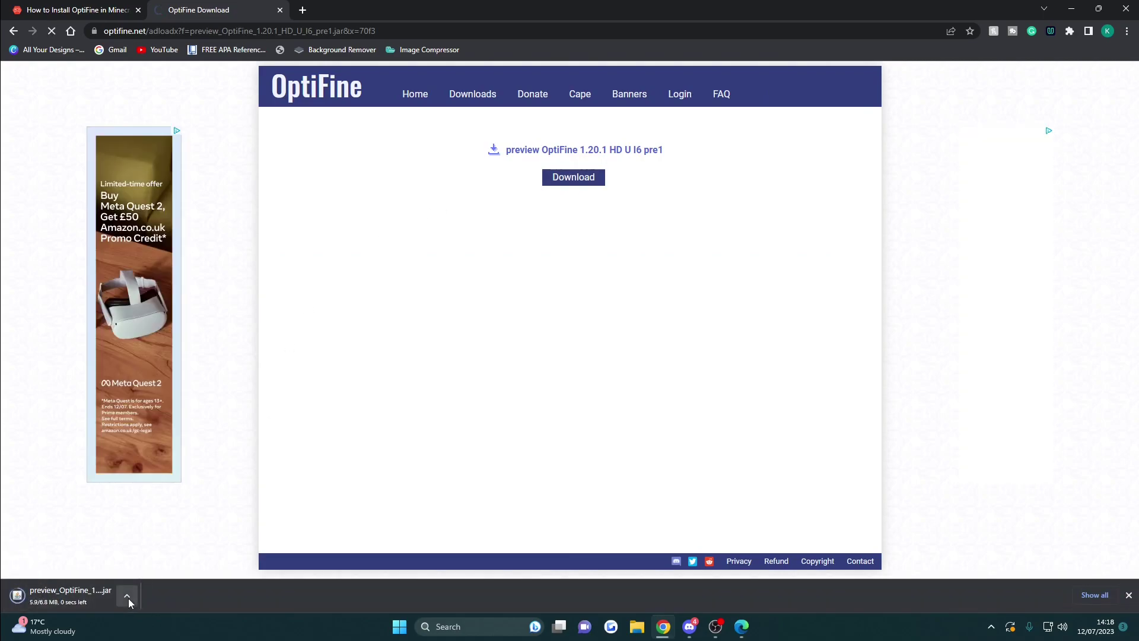
Open the downloaded OptiFine jar, install it into the default Minecraft folder and close the completion message
left_click(127, 596)
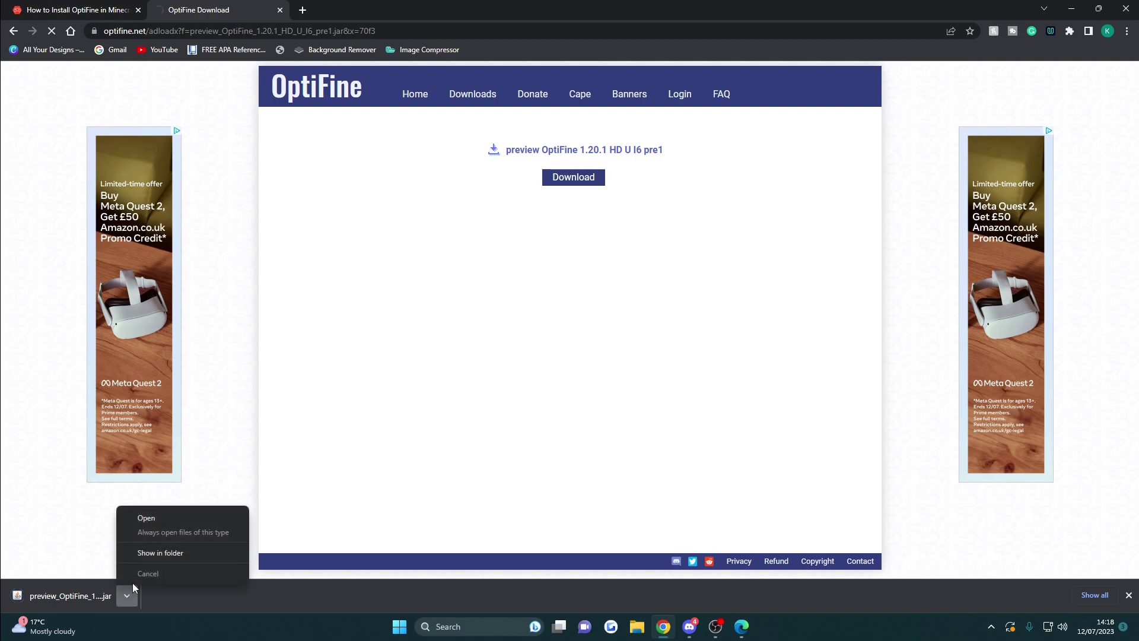
left_click(152, 518)
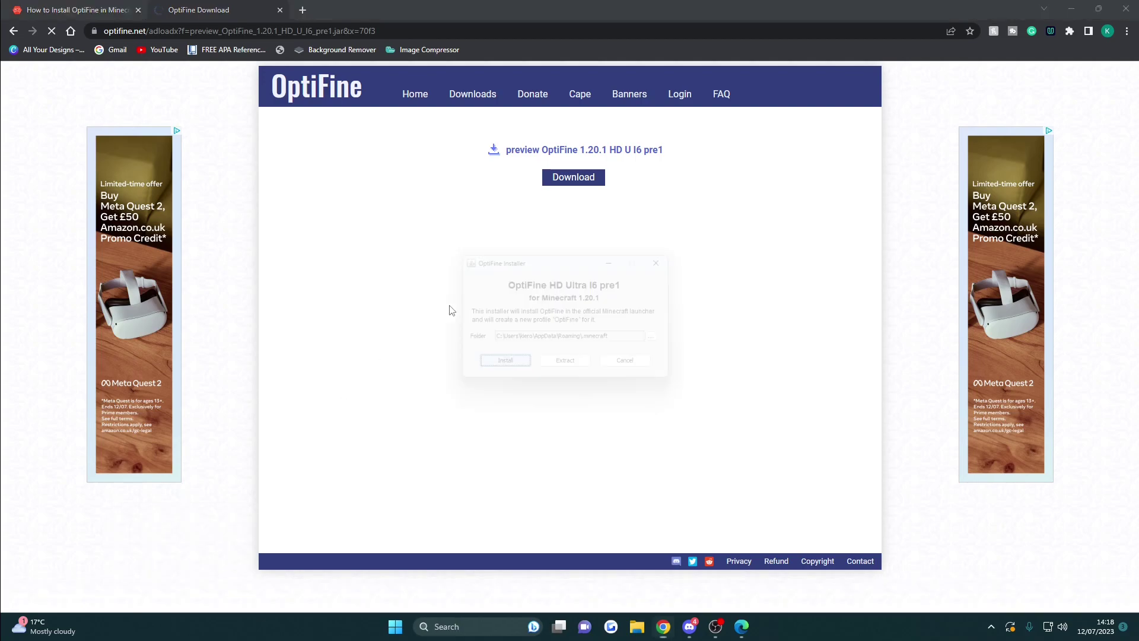
left_click(509, 372)
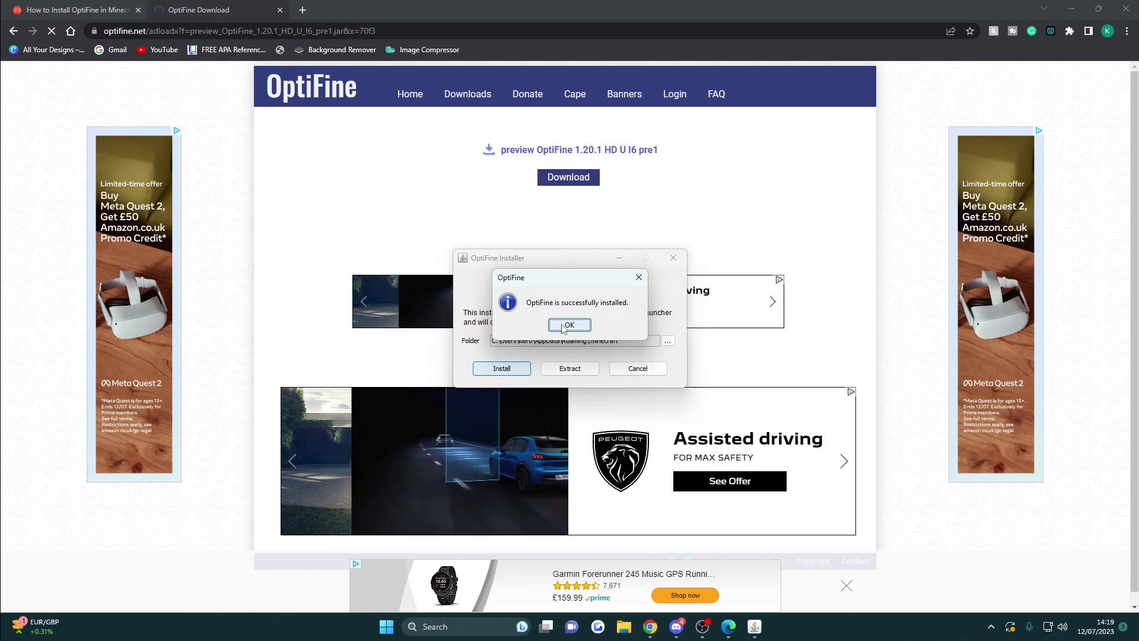
left_click(563, 327)
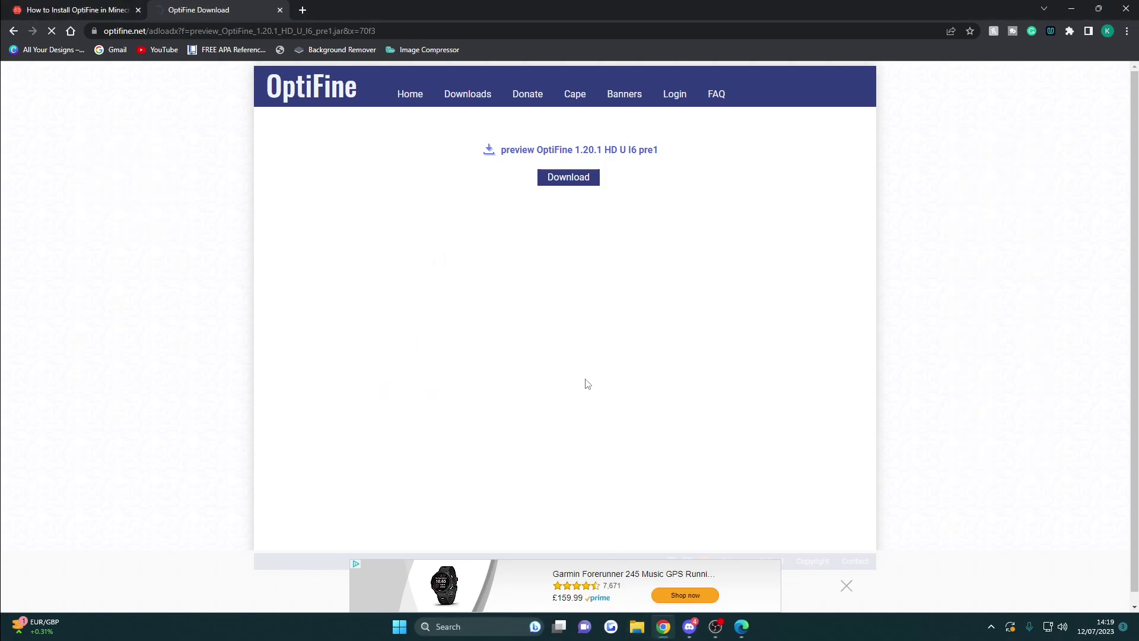
Locate the preview_OptiFine_1.20.1_HD_U_I6_pre1 file in the Downloads folder and minimize the folder window
left_click(637, 630)
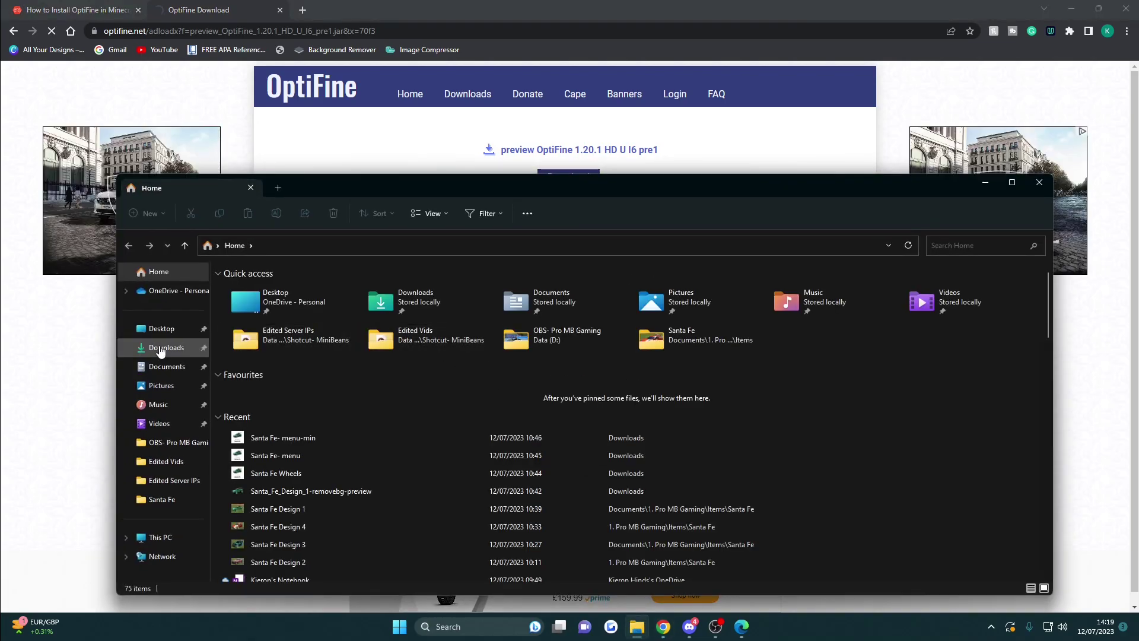
left_click(166, 348)
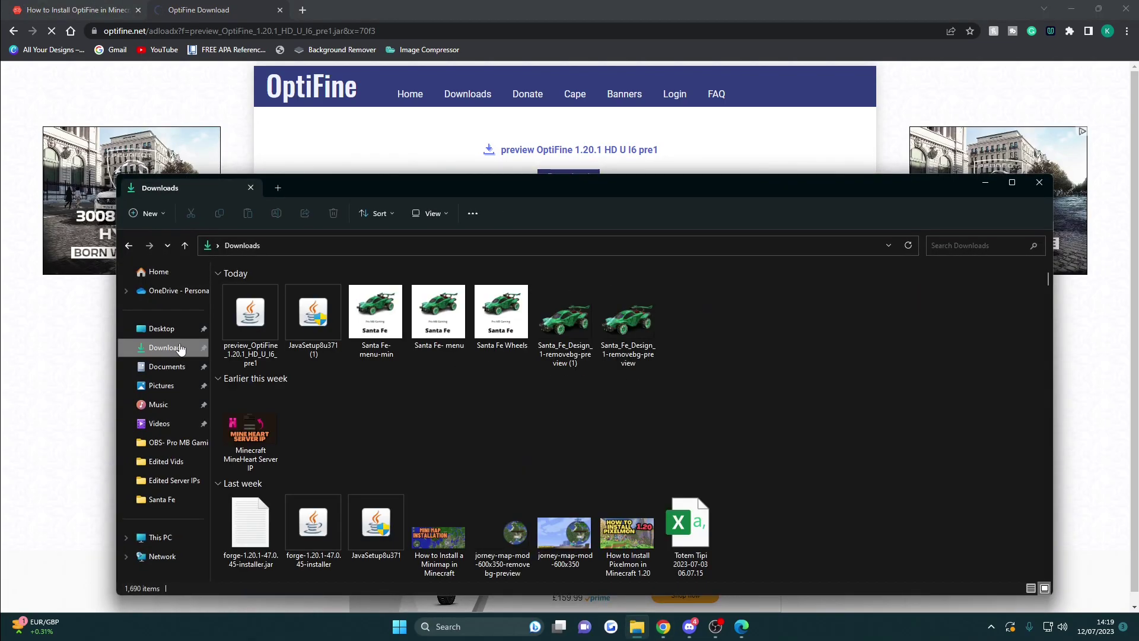
left_click(255, 325)
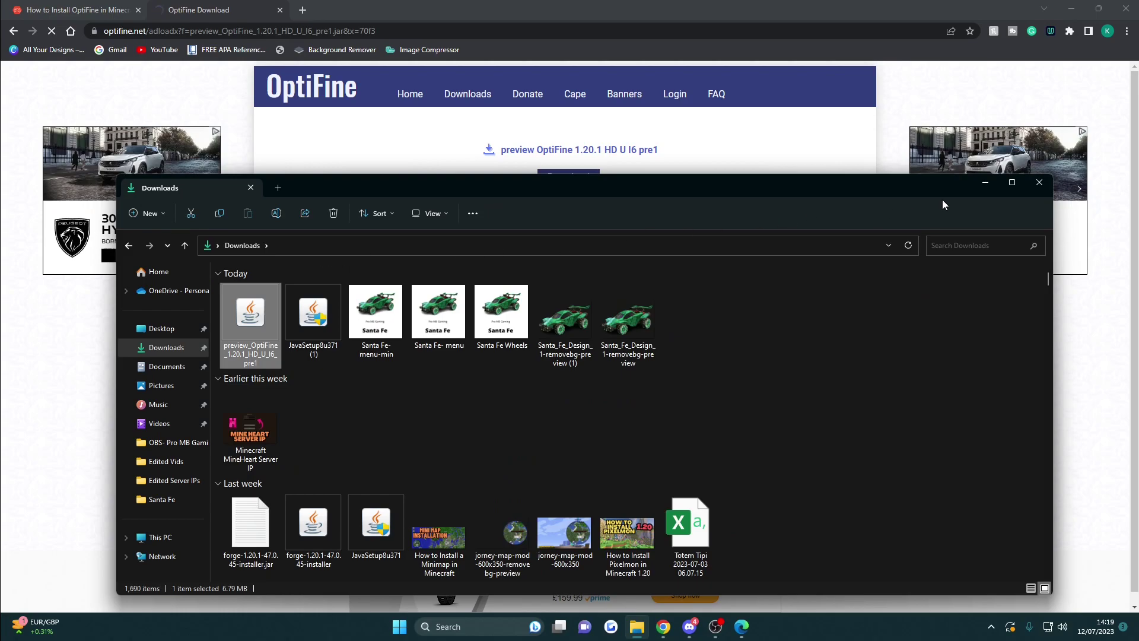
left_click(985, 183)
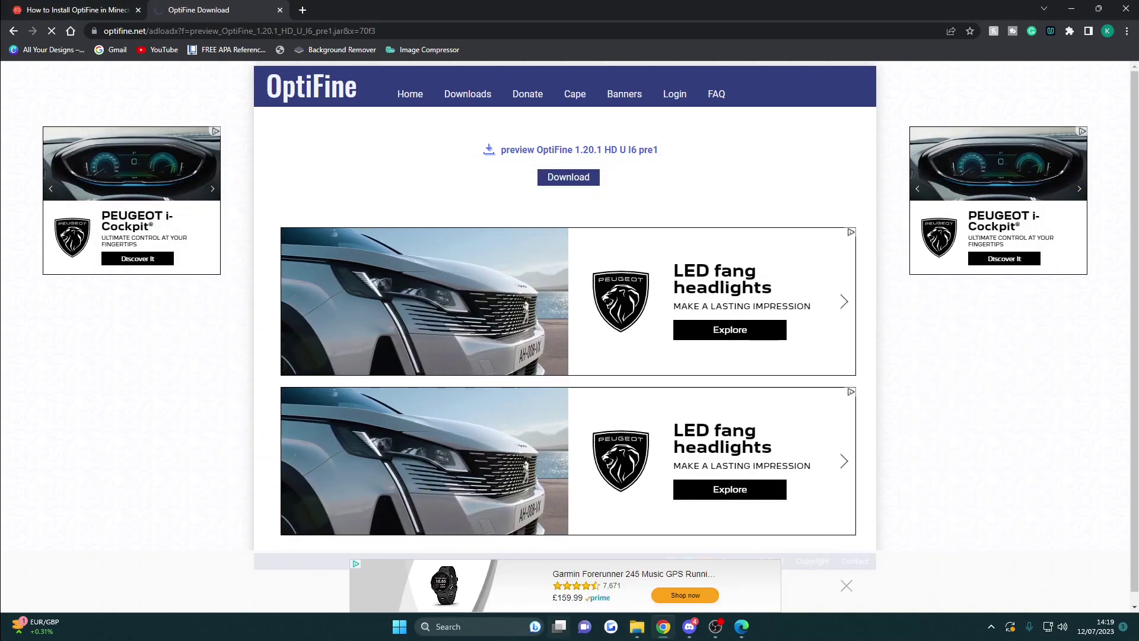
Search Windows for %appdata% to open the Roaming folder, and open the .minecraft folder inside it
left_click(453, 628)
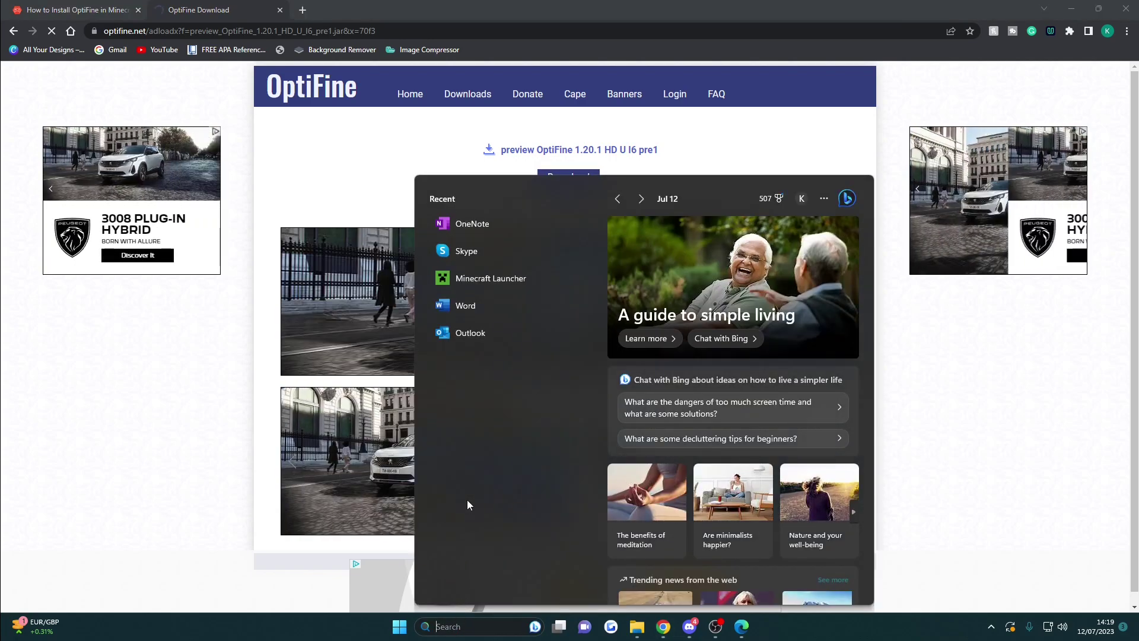
type("%appdata")
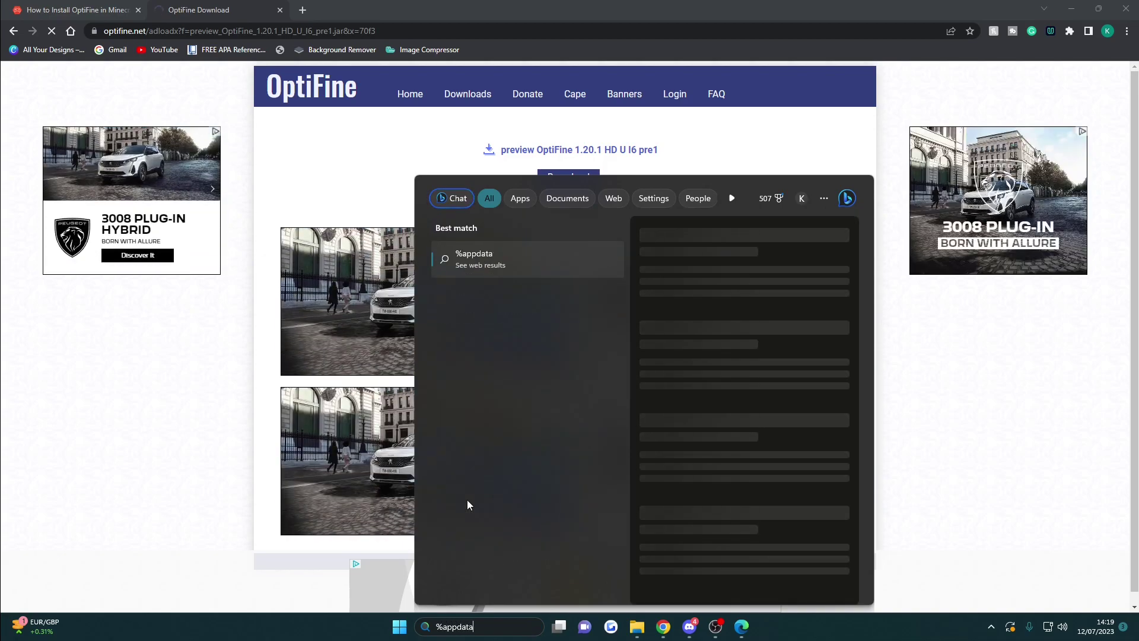
type("%")
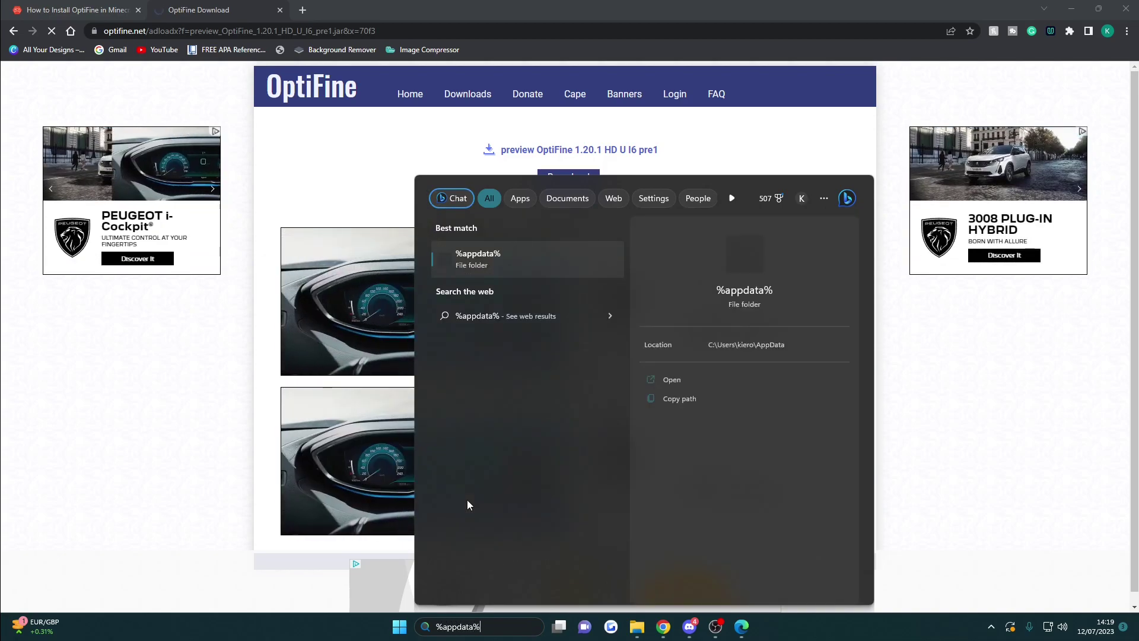
key("Return")
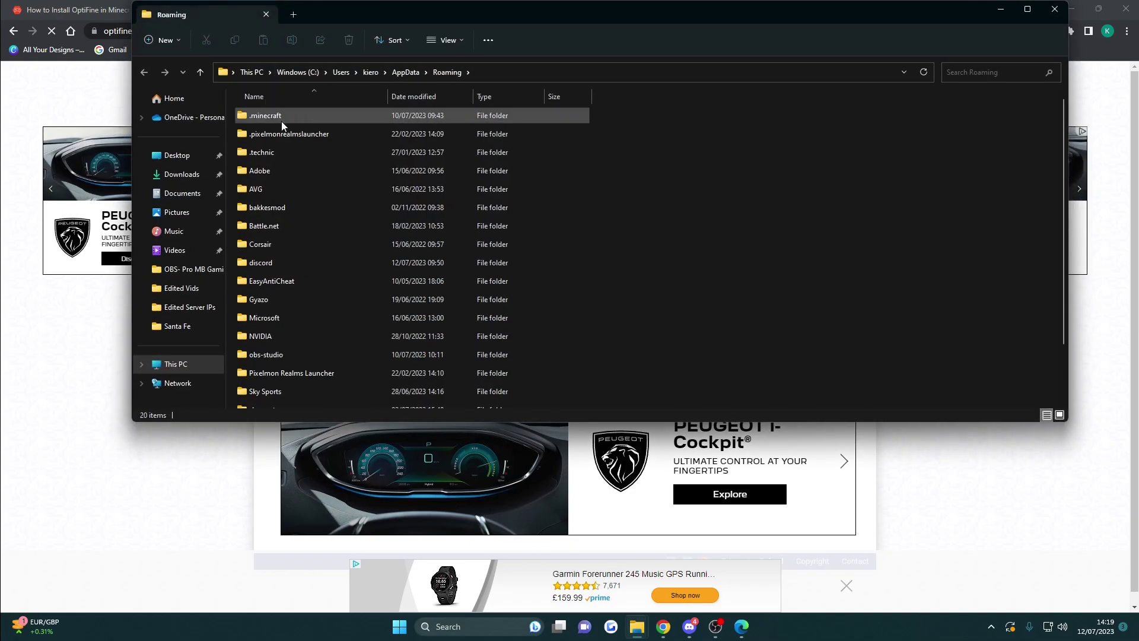
left_click(296, 115)
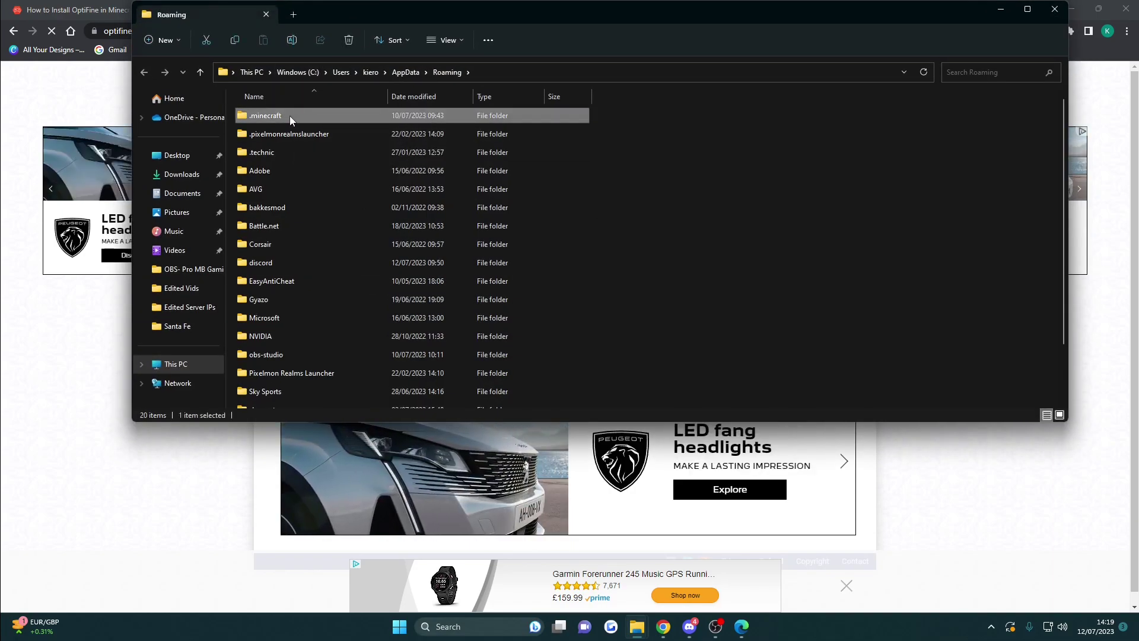
double_click(290, 116)
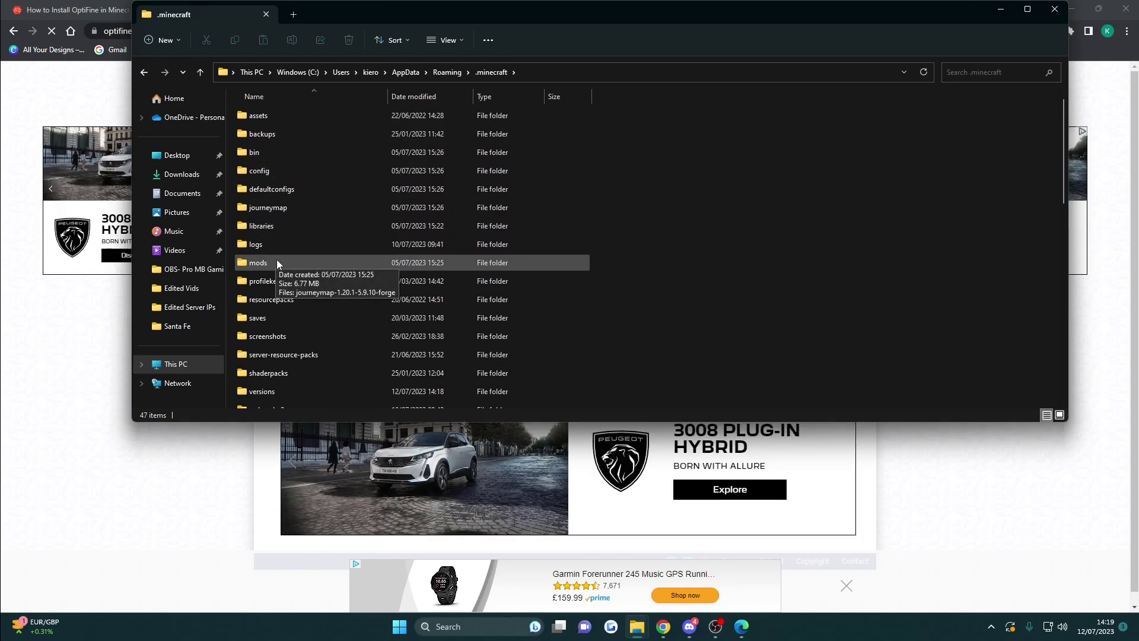
right_click(245, 108)
mouse_move(363, 197)
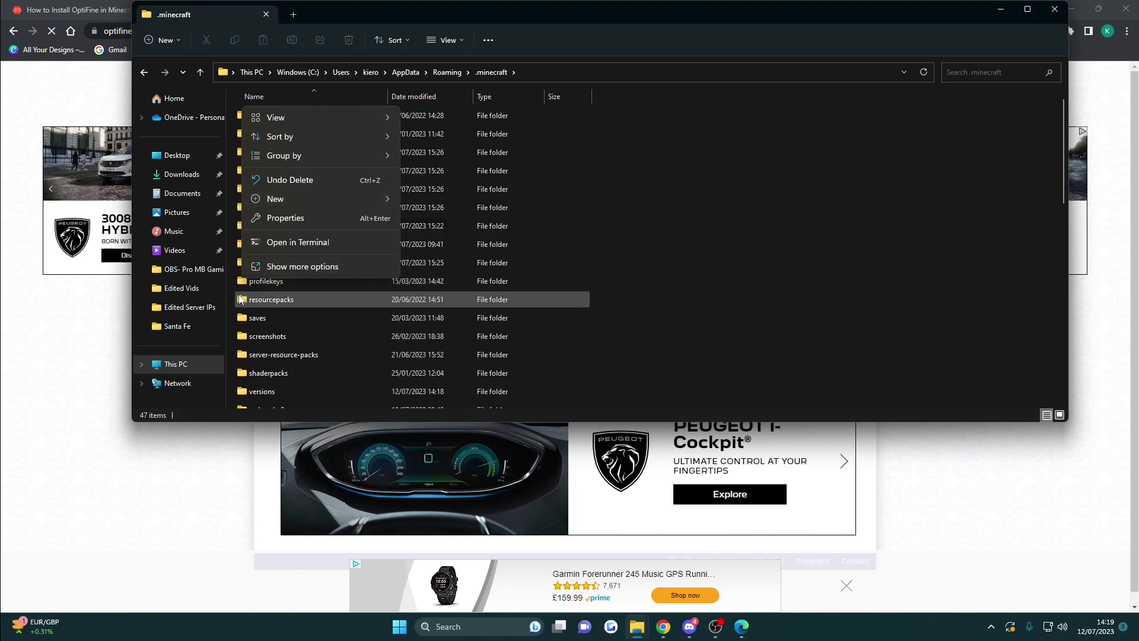
left_click(281, 319)
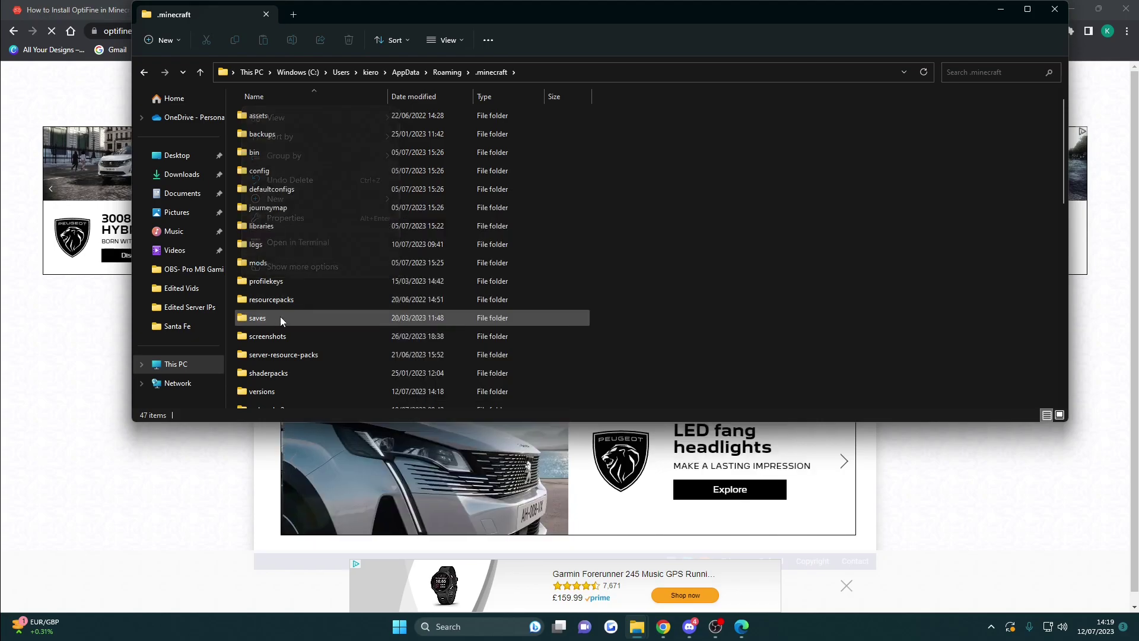
Open the mods folder and move preview_OptiFine_1.20.1_HD_U_I6_pre1 into it from the Downloads folder
double_click(273, 264)
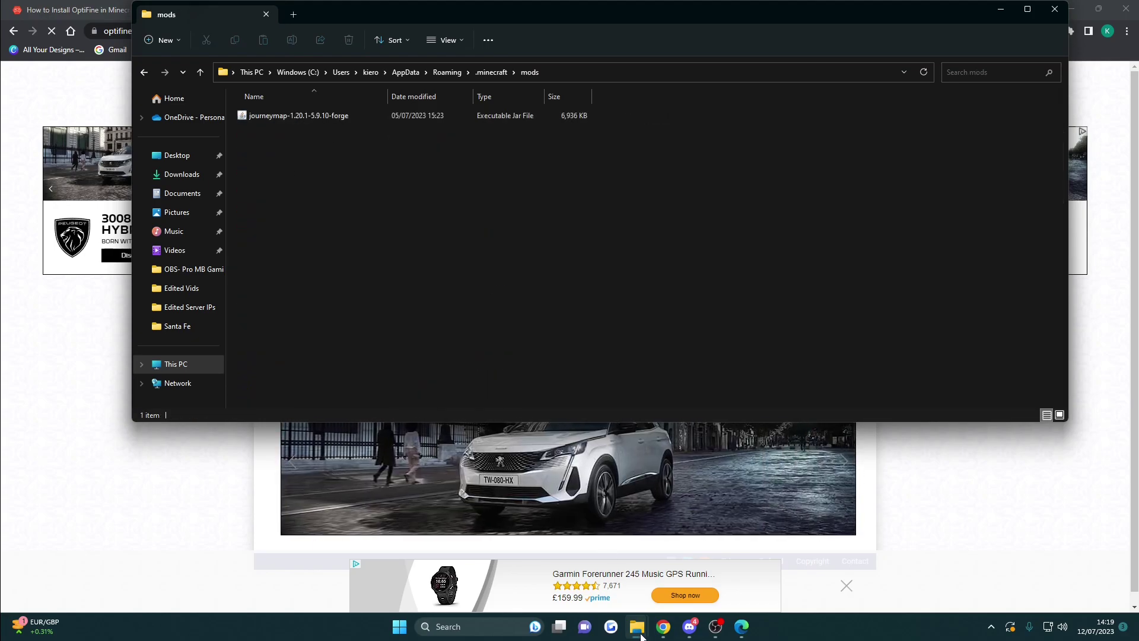
mouse_move(641, 635)
mouse_move(584, 581)
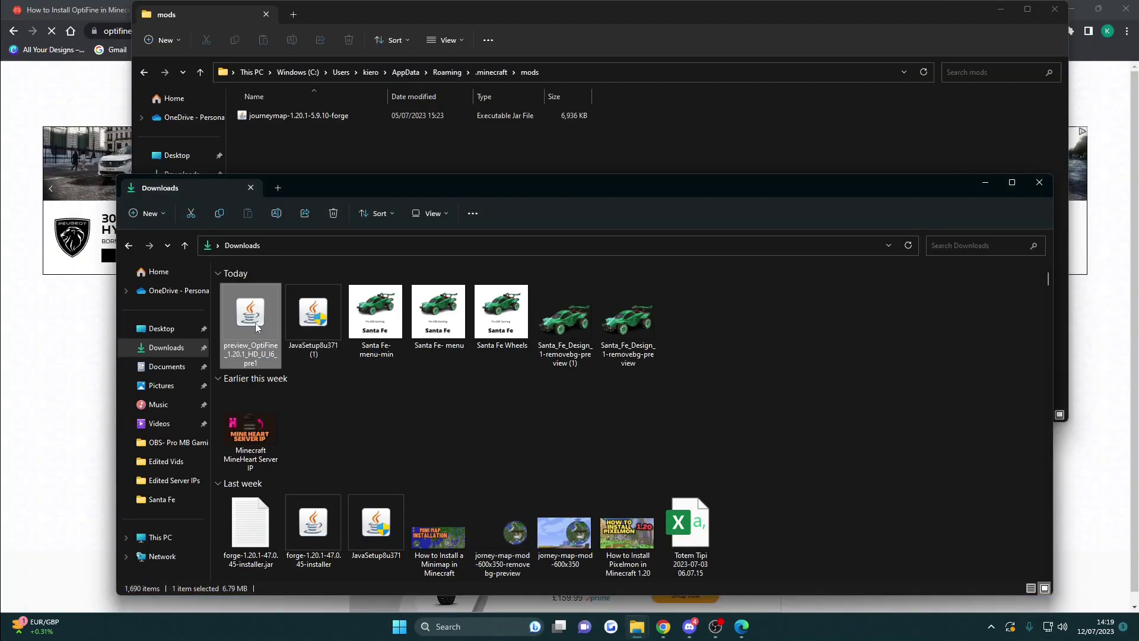
left_click_drag(259, 327, 287, 144)
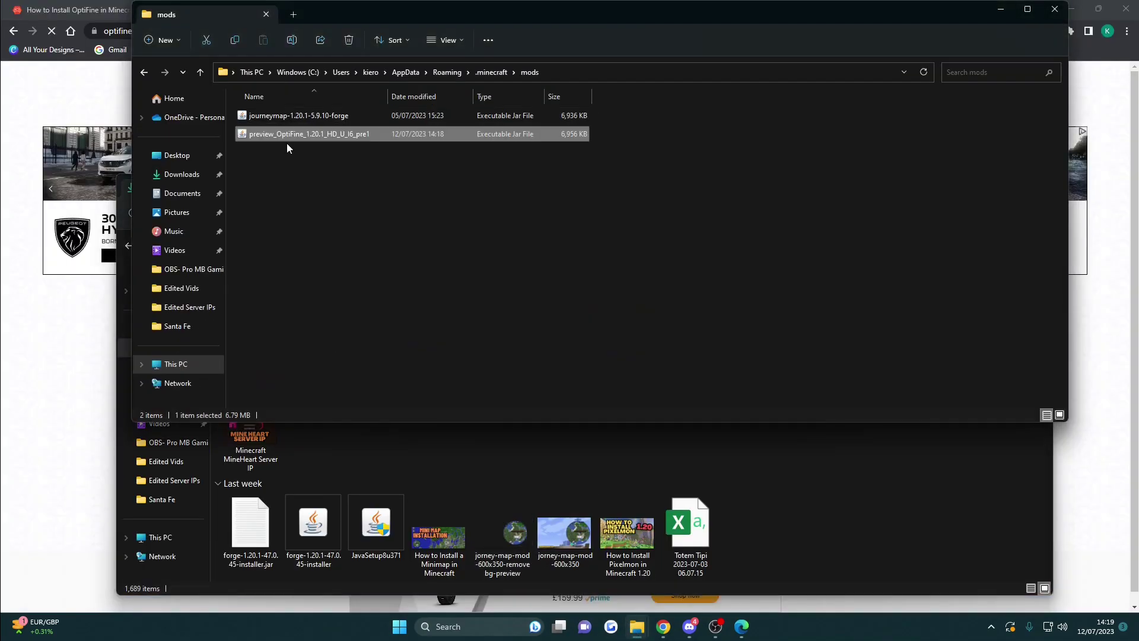
Deselect the OptiFine jar in the mods folder and open the Minecraft Launcher through Windows search
left_click(310, 169)
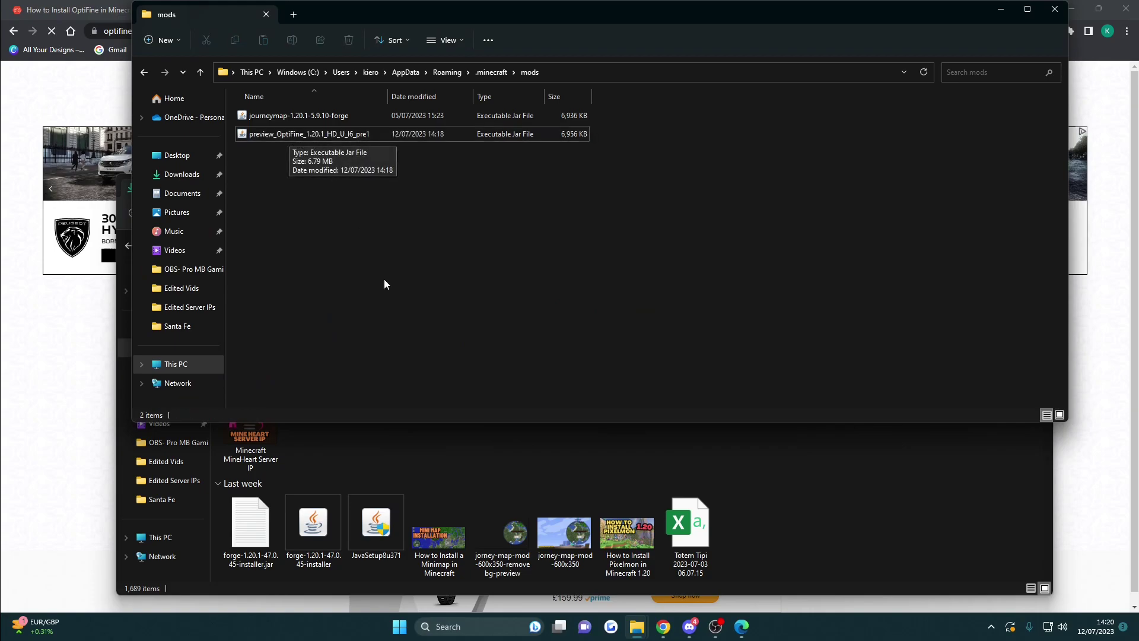
left_click(478, 624)
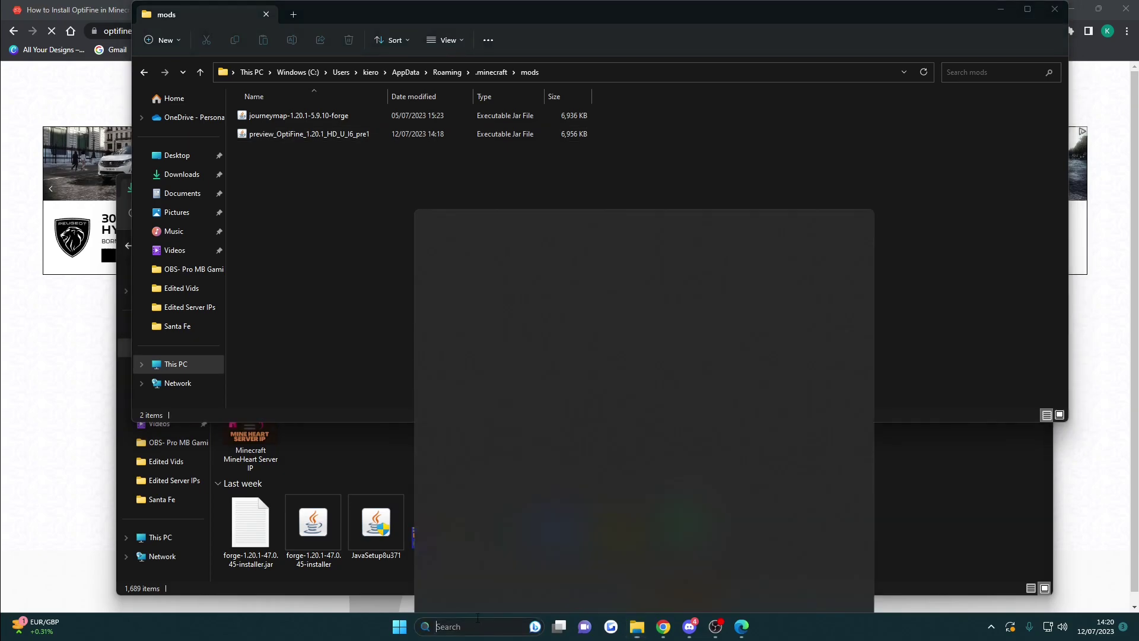
left_click(482, 280)
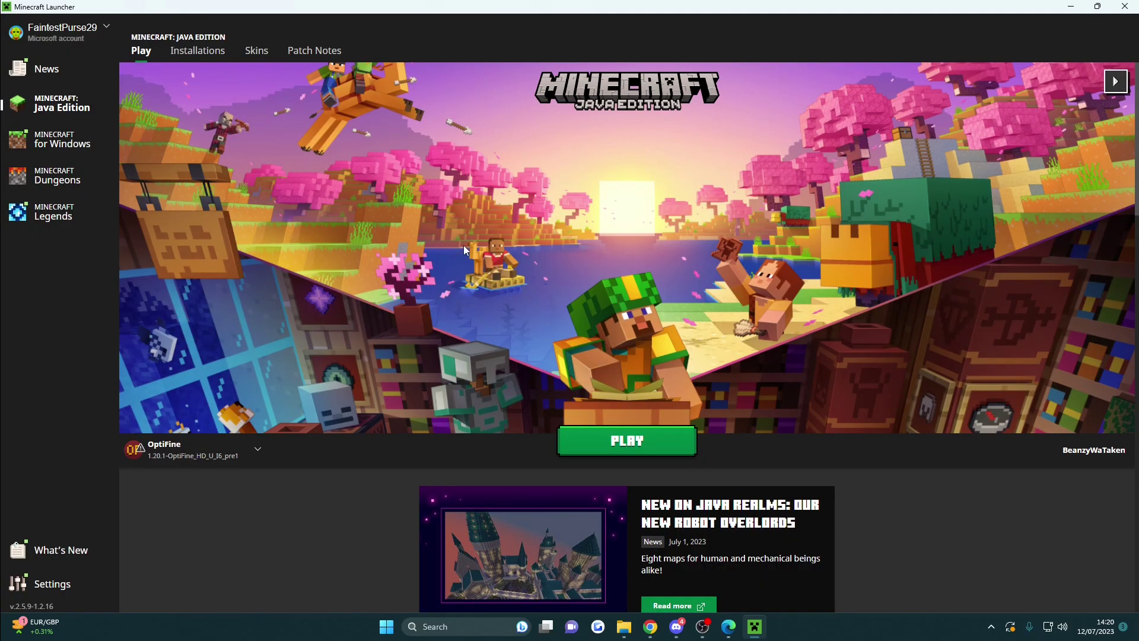
Launch the 1.20.1-OptiFine_HD_U_I6_pre1 installation from the installations list, acknowledging the risks and disabling further warnings for it
left_click(258, 448)
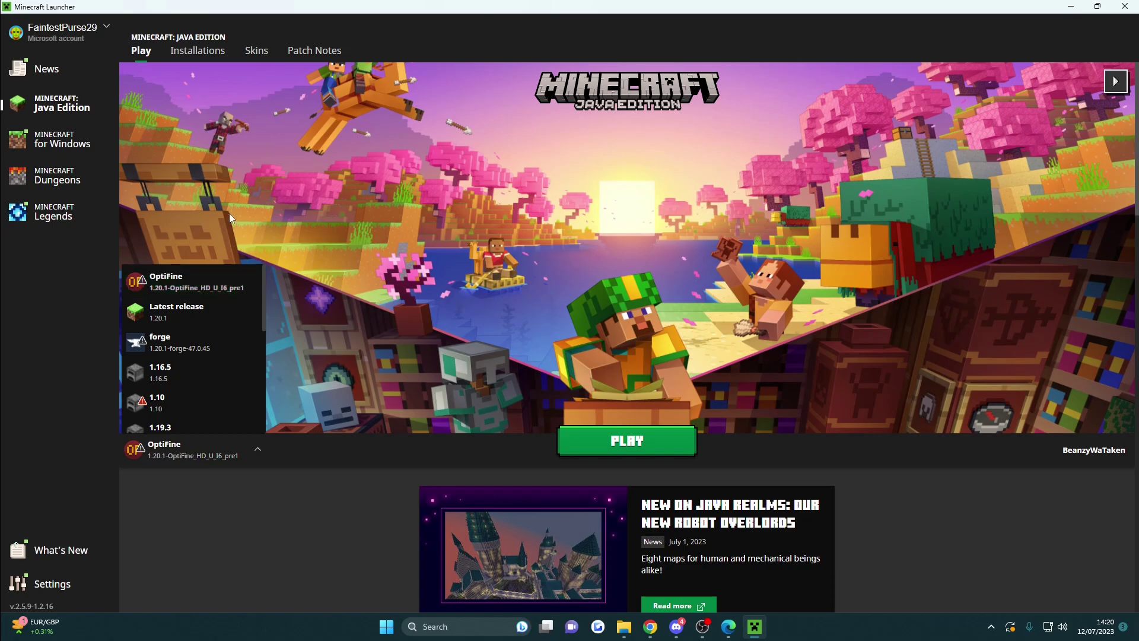
left_click(254, 158)
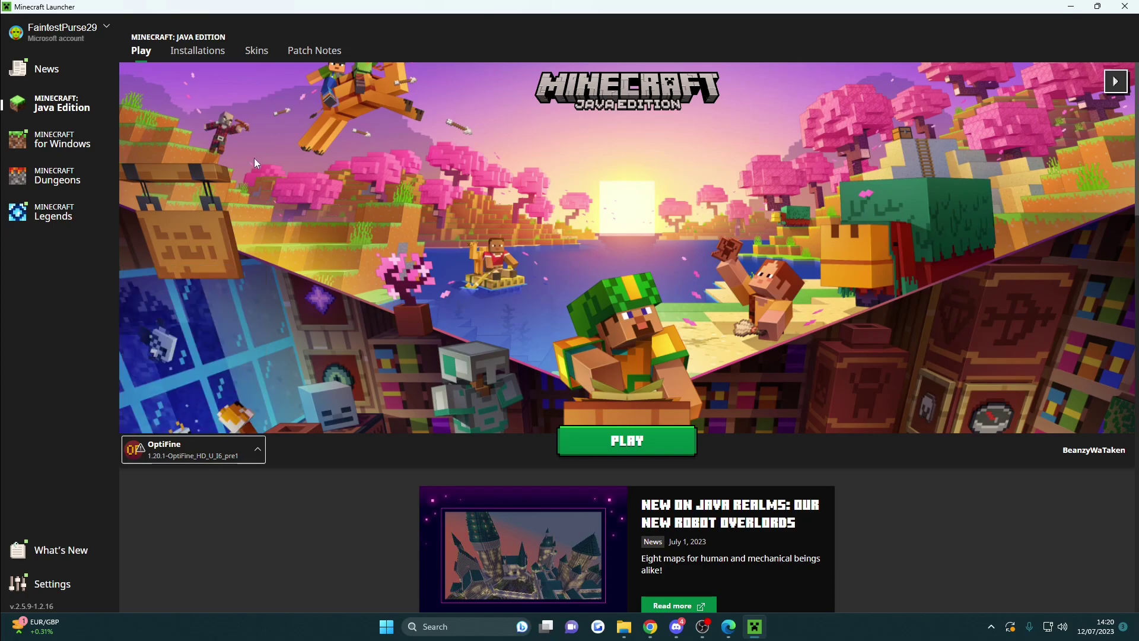
left_click(196, 57)
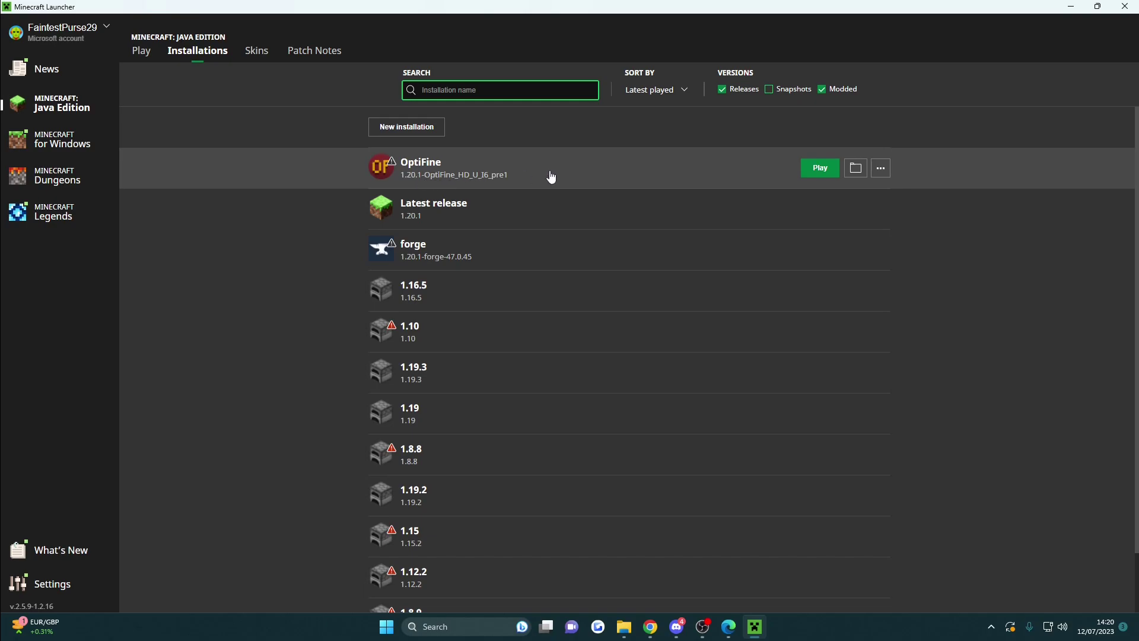
left_click(819, 170)
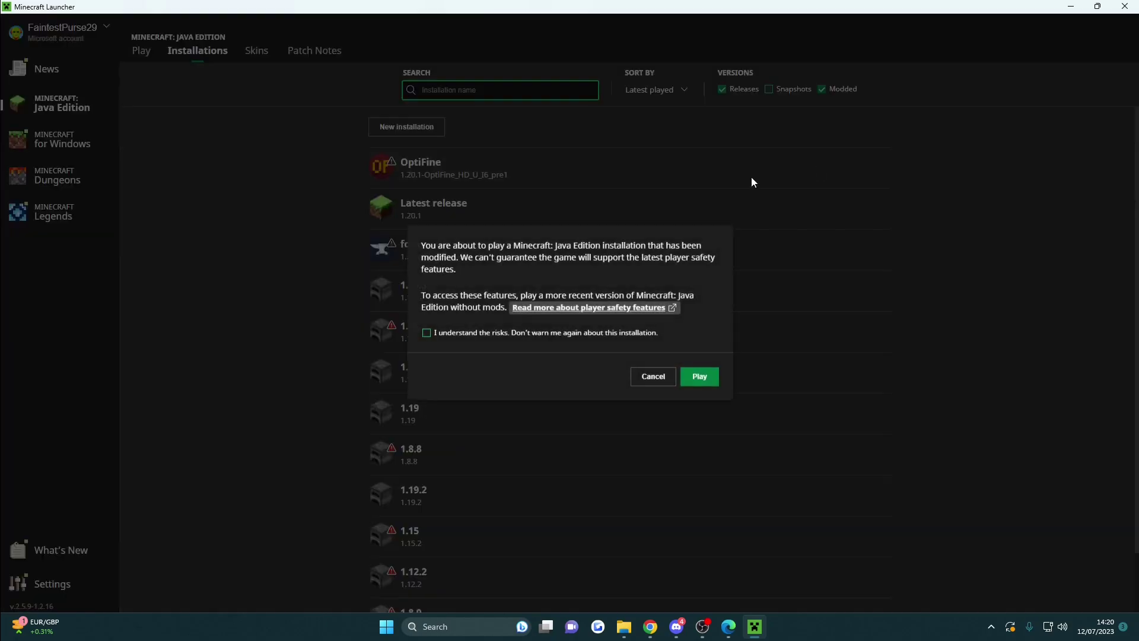
left_click(427, 332)
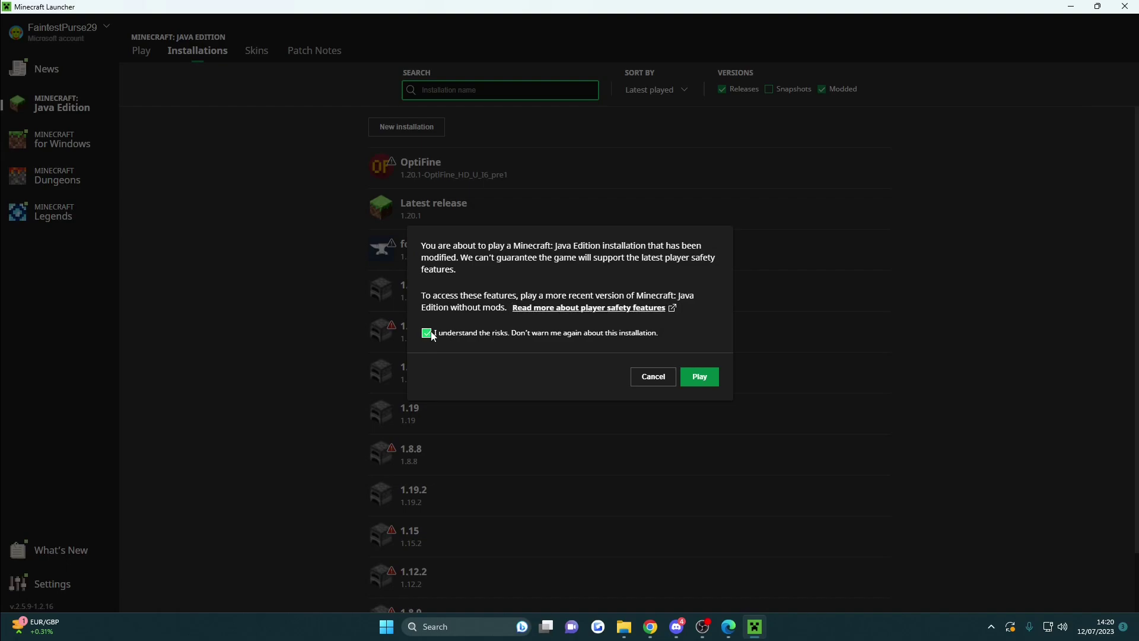
left_click(704, 379)
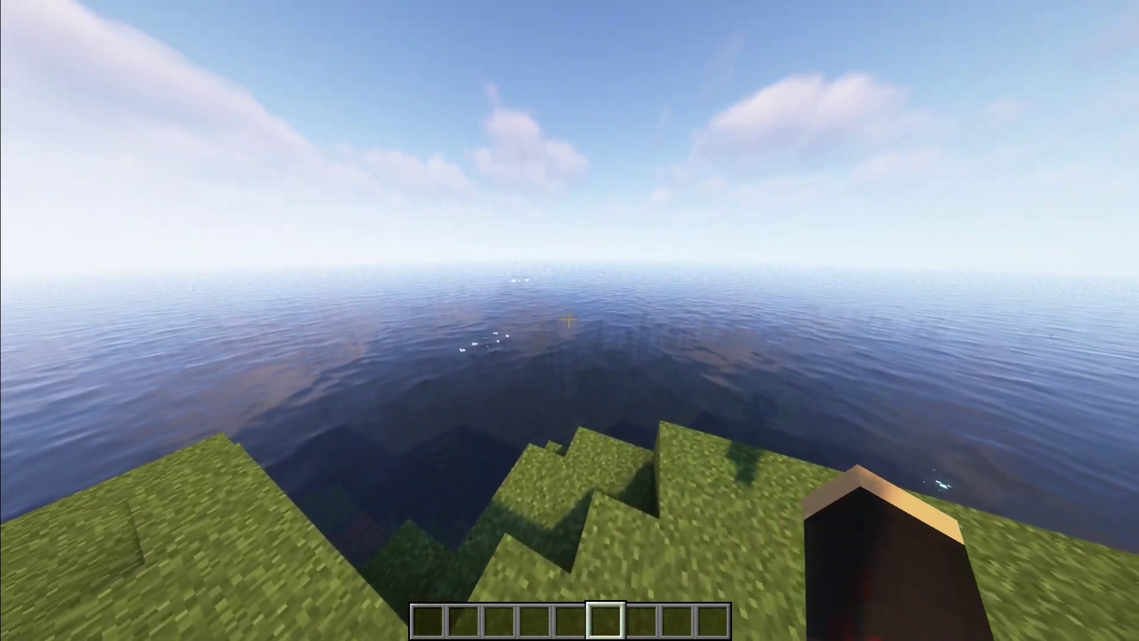
key("w")
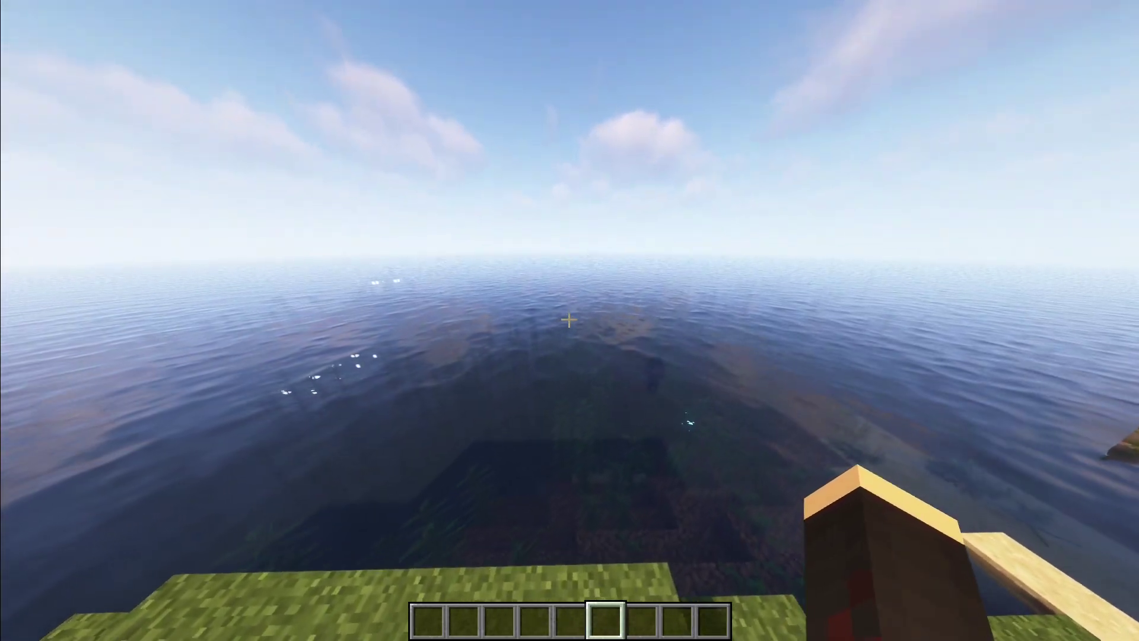
key("s")
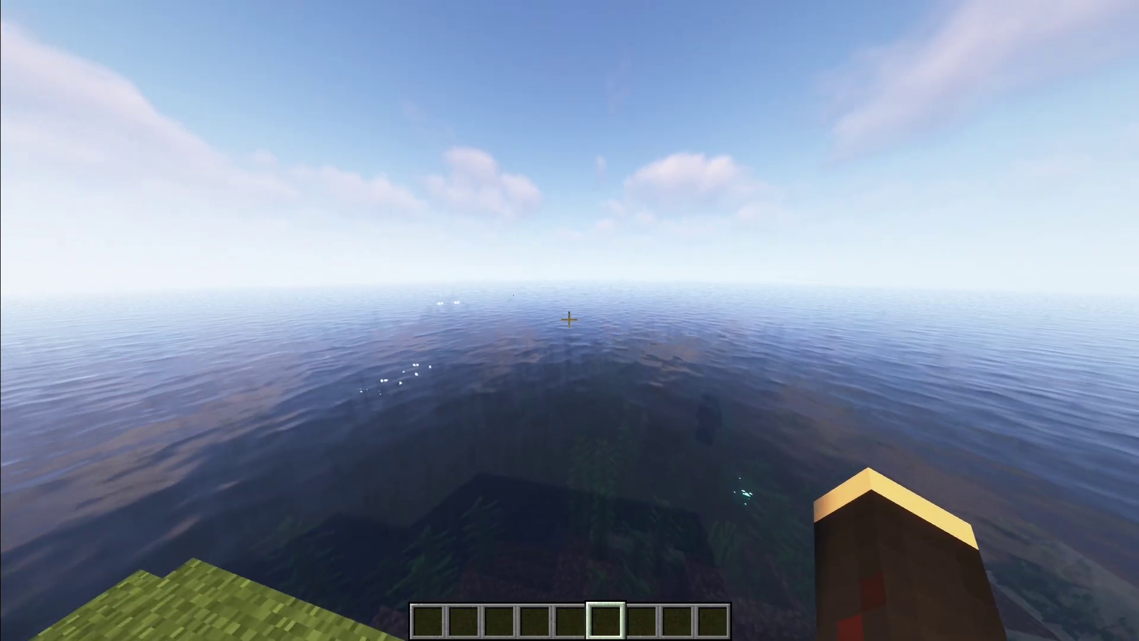
key("d")
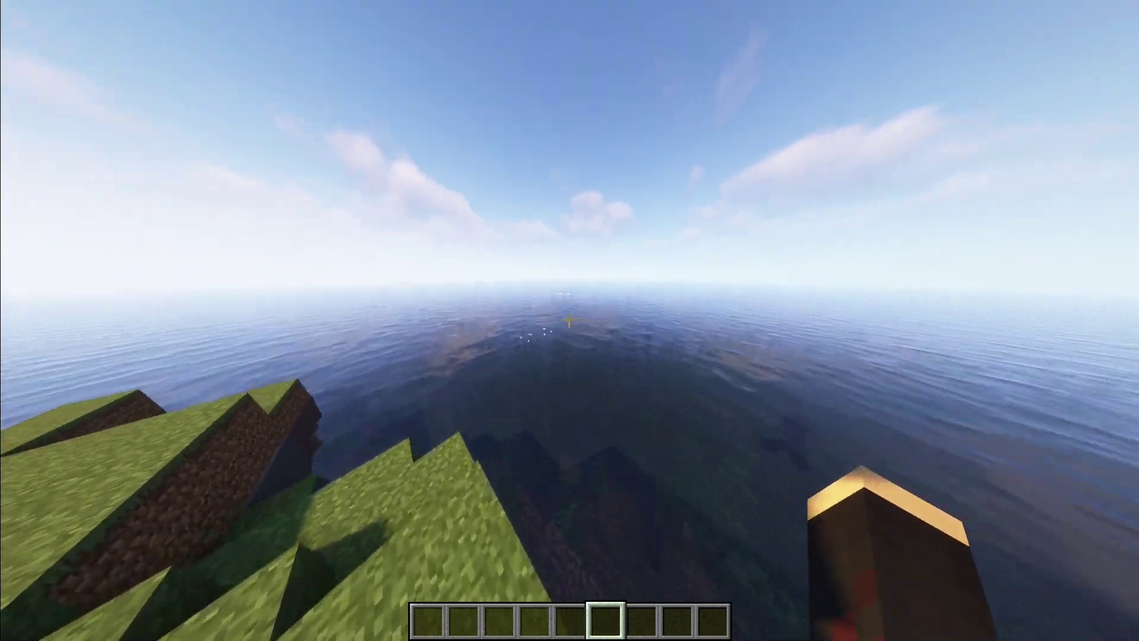
key("s")
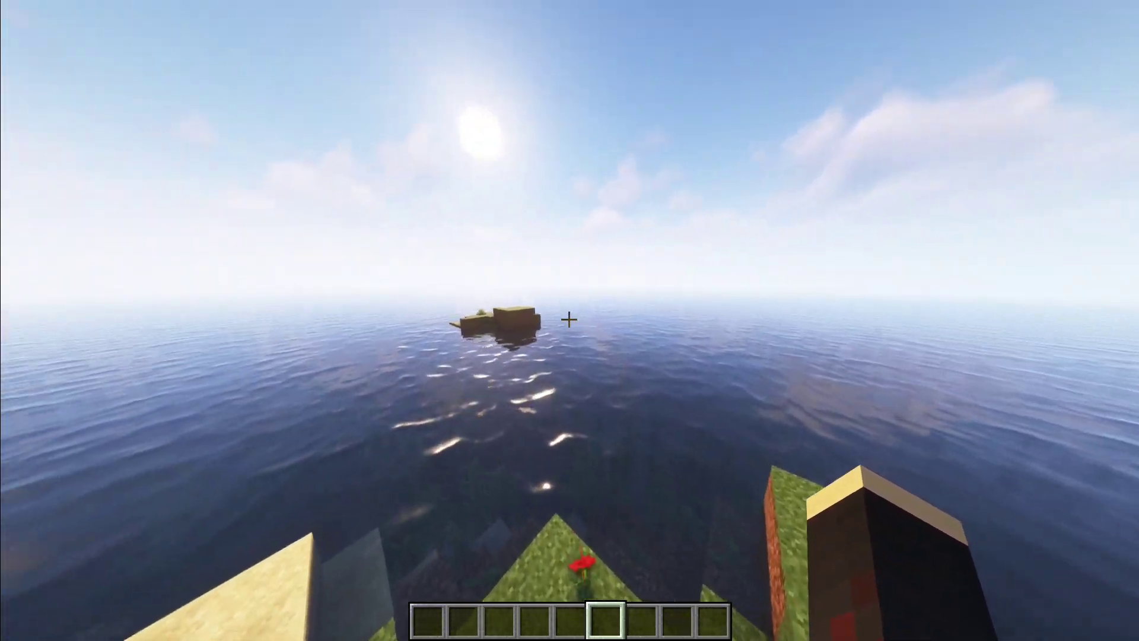
key("w")
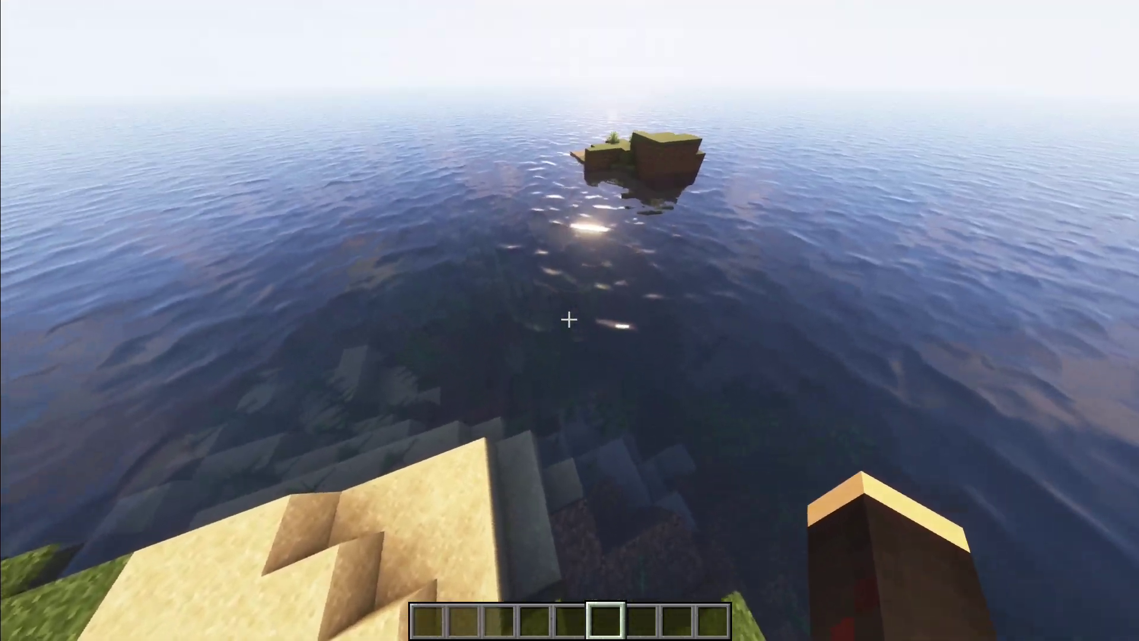
key("w")
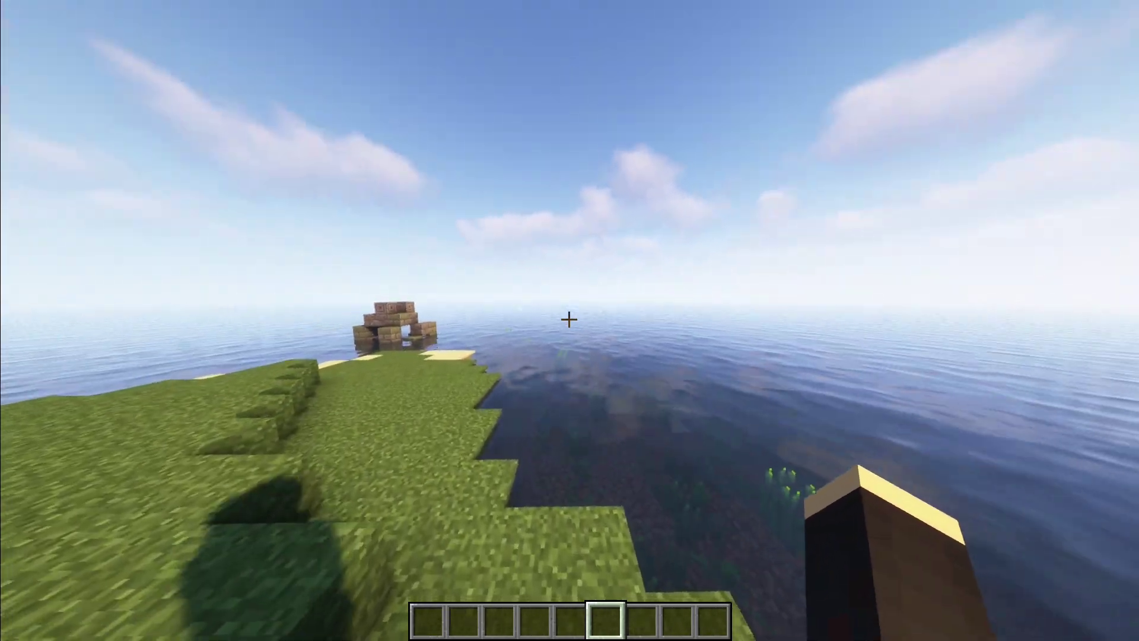
Pause the game and examine the available shader packs in the video settings
key("Escape")
left_click(531, 323)
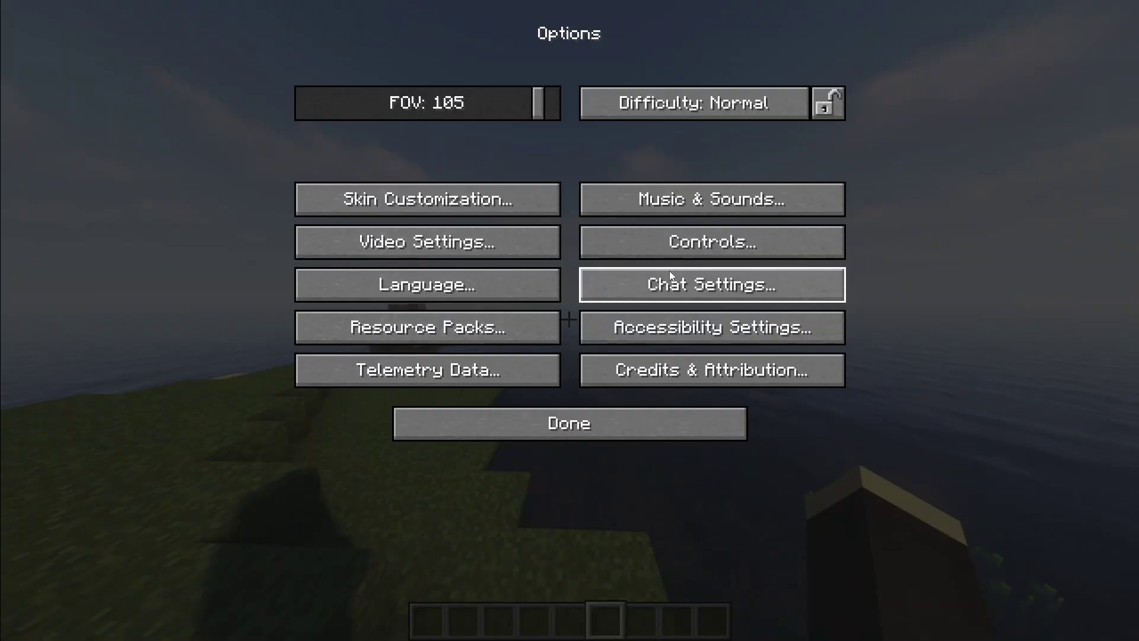
left_click(500, 244)
left_click(505, 328)
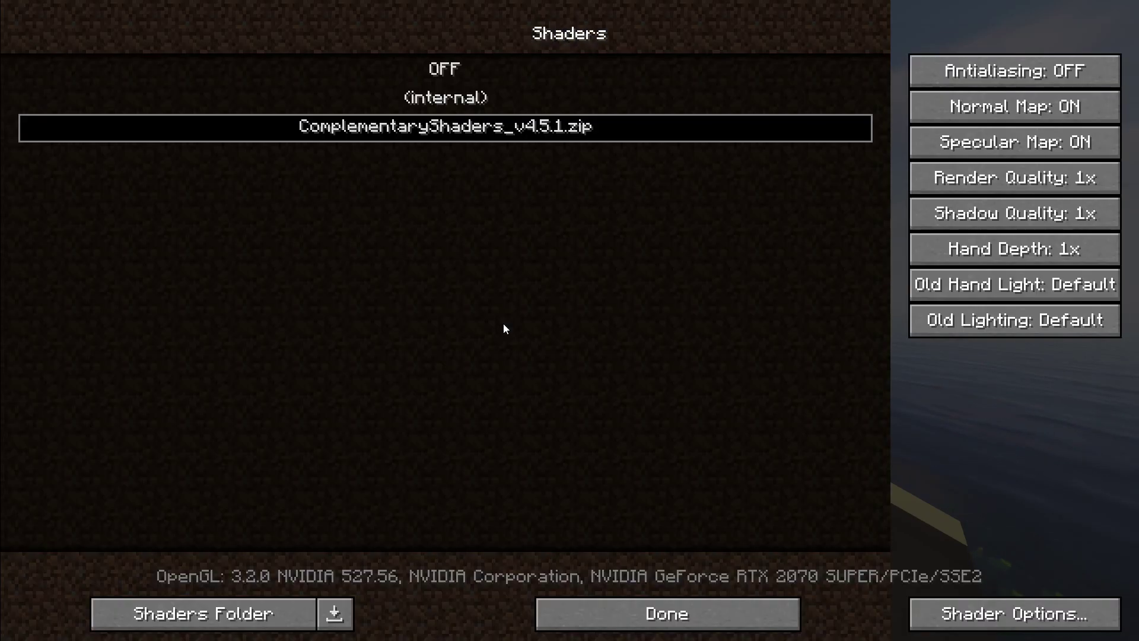
left_click(710, 614)
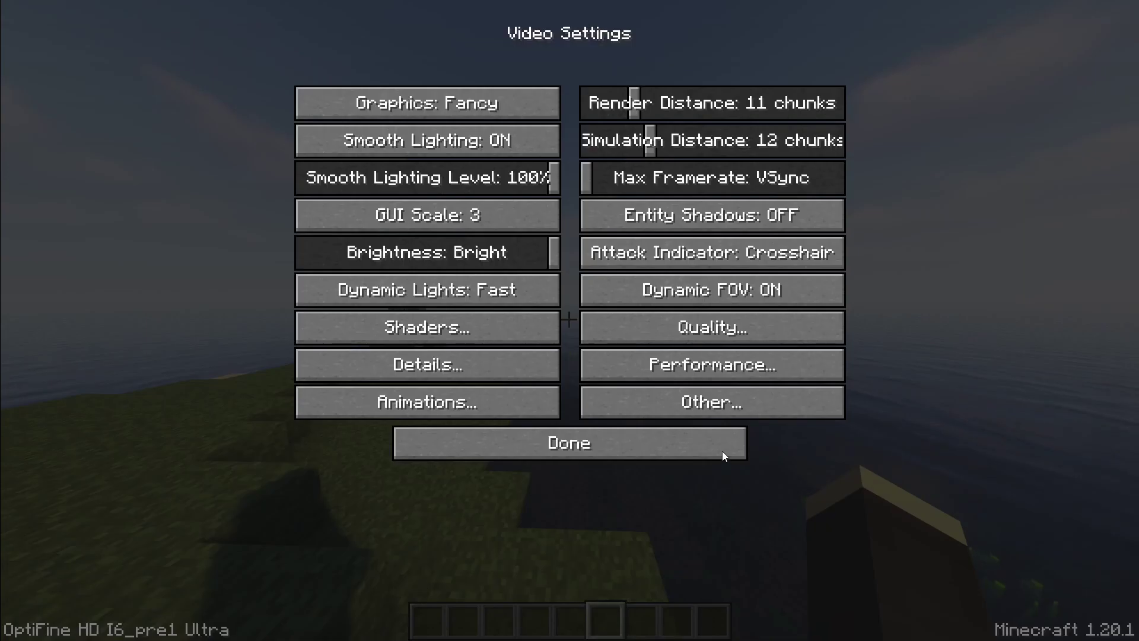
Look through the Quality and Performance video settings, and return to the game
left_click(709, 333)
left_click(633, 454)
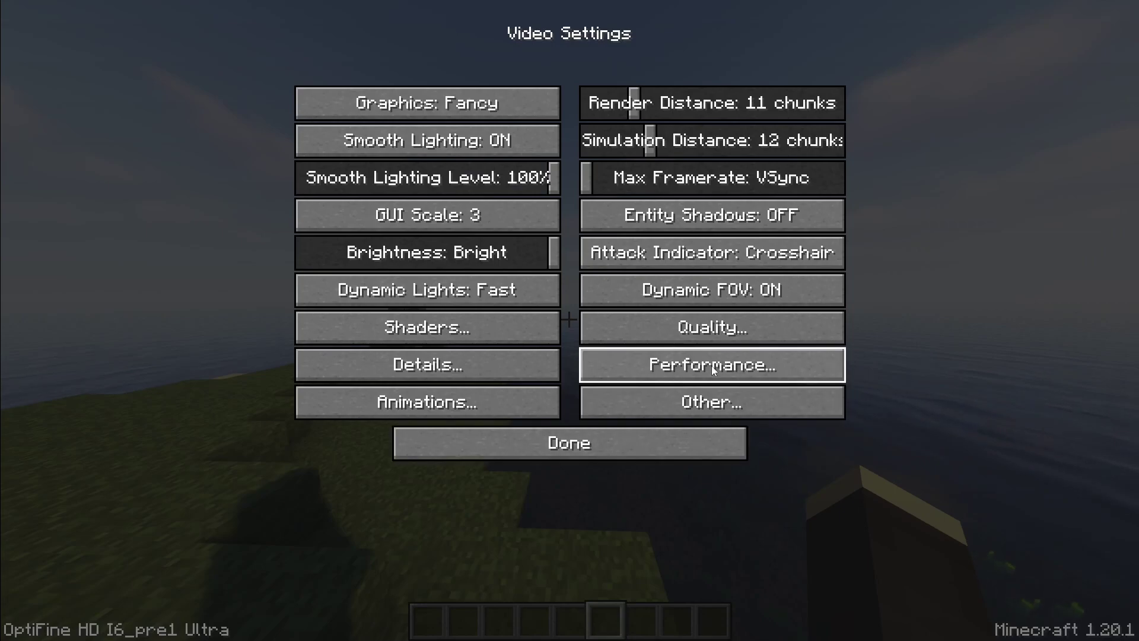
left_click(710, 366)
left_click(572, 444)
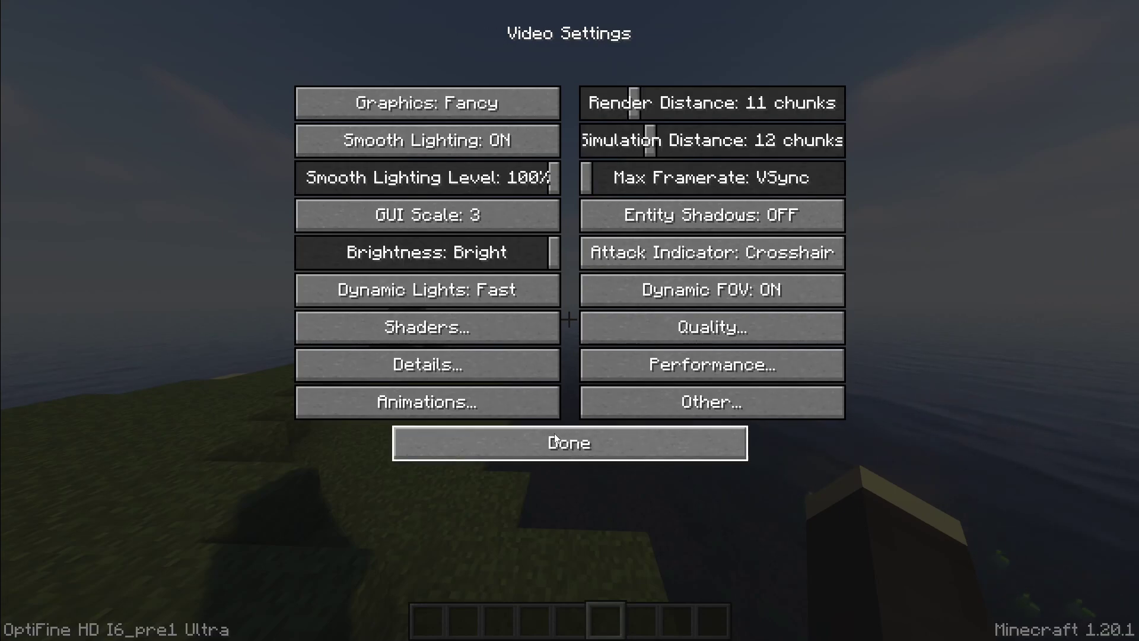
left_click(556, 441)
left_click(561, 423)
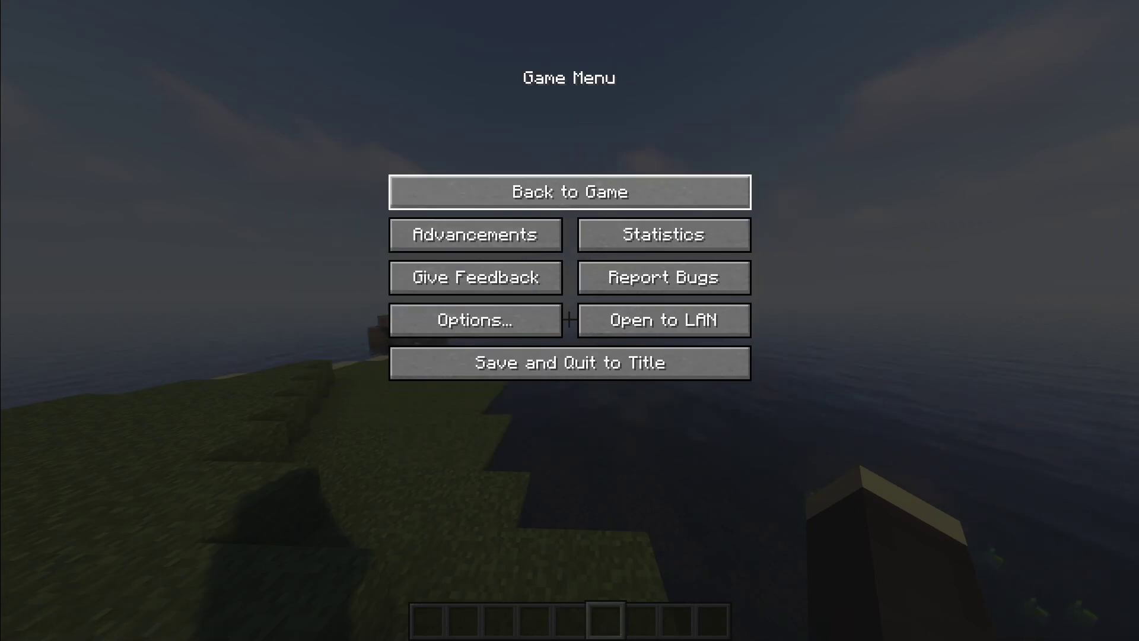
left_click(554, 195)
key("w")
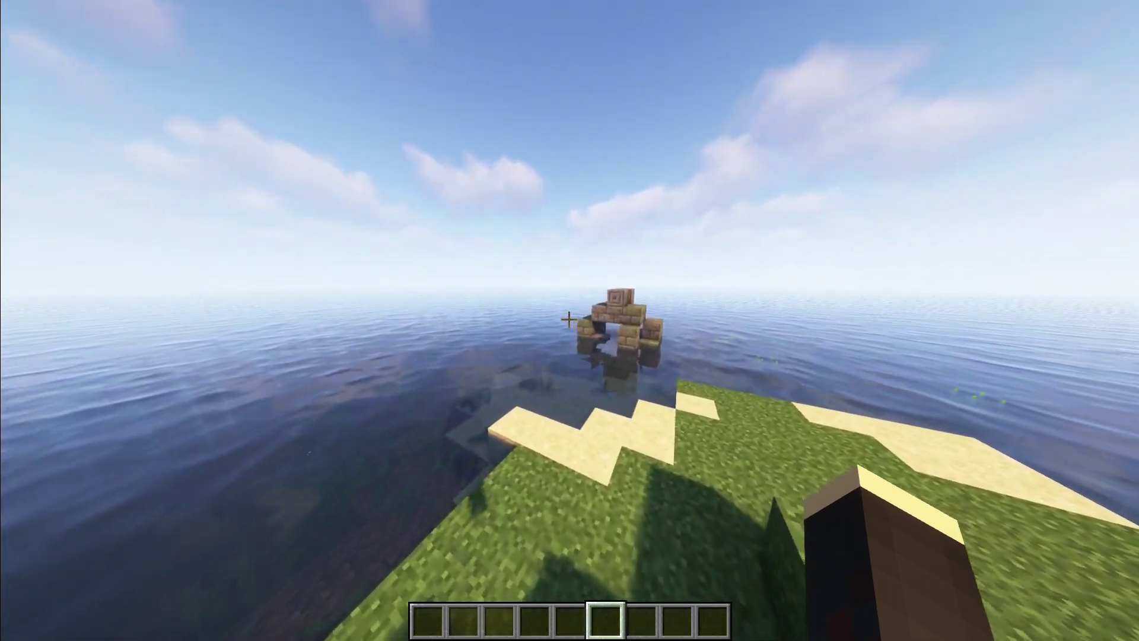
key("s")
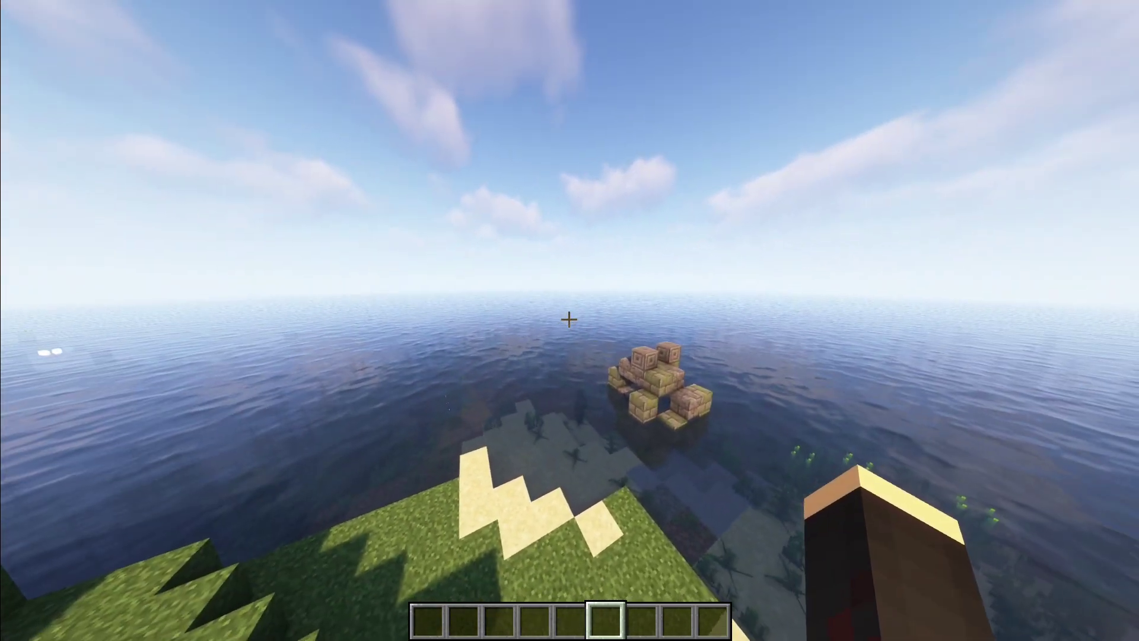